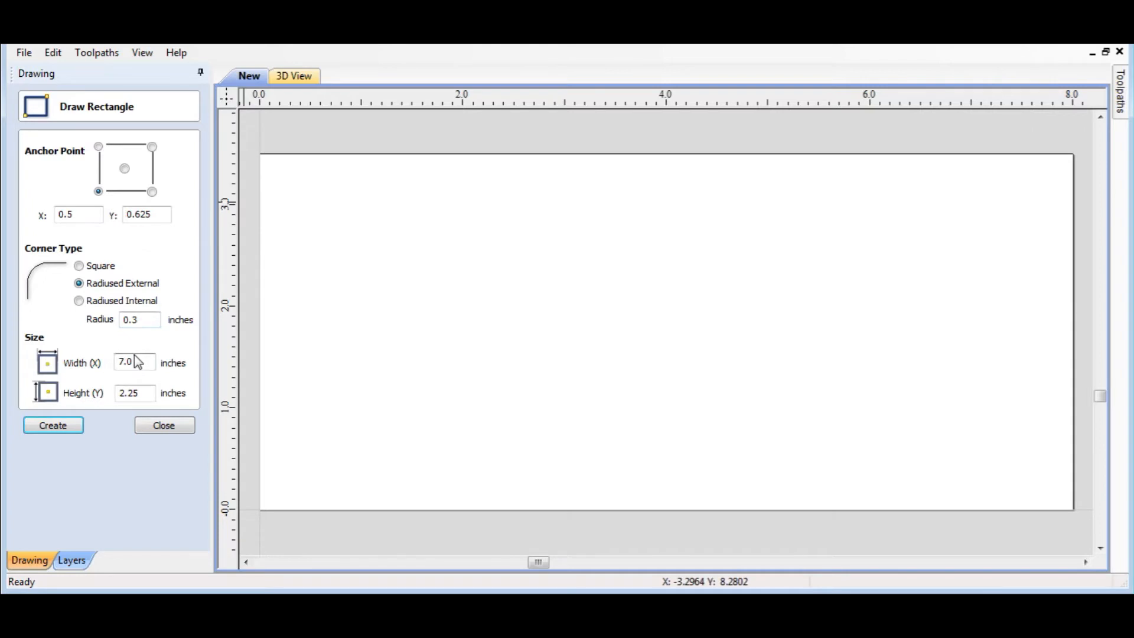
Create a rectangle 7.0 inches wide and 2.0 inches high with 0.3 inch externally radiused corners
double_click(147, 393)
type("2")
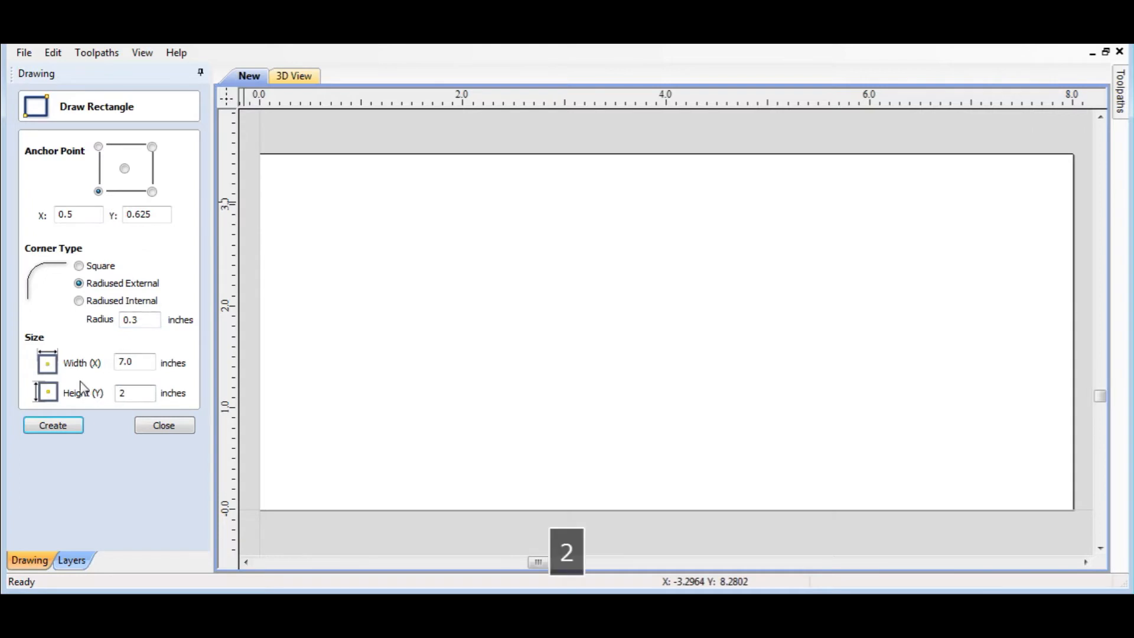
left_click(69, 427)
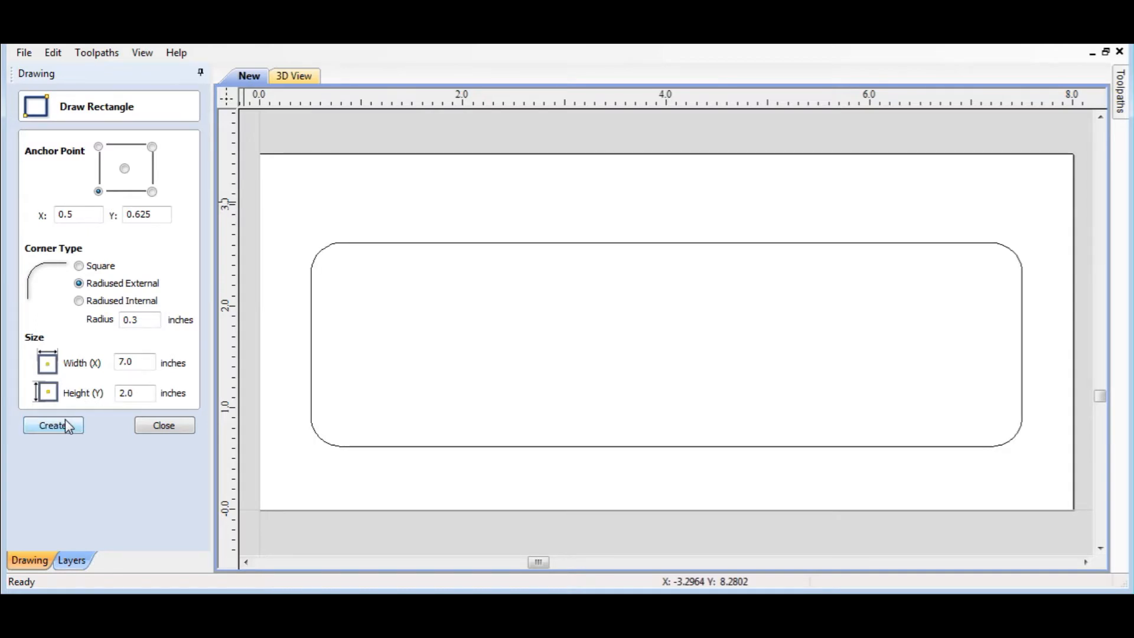
left_click(158, 425)
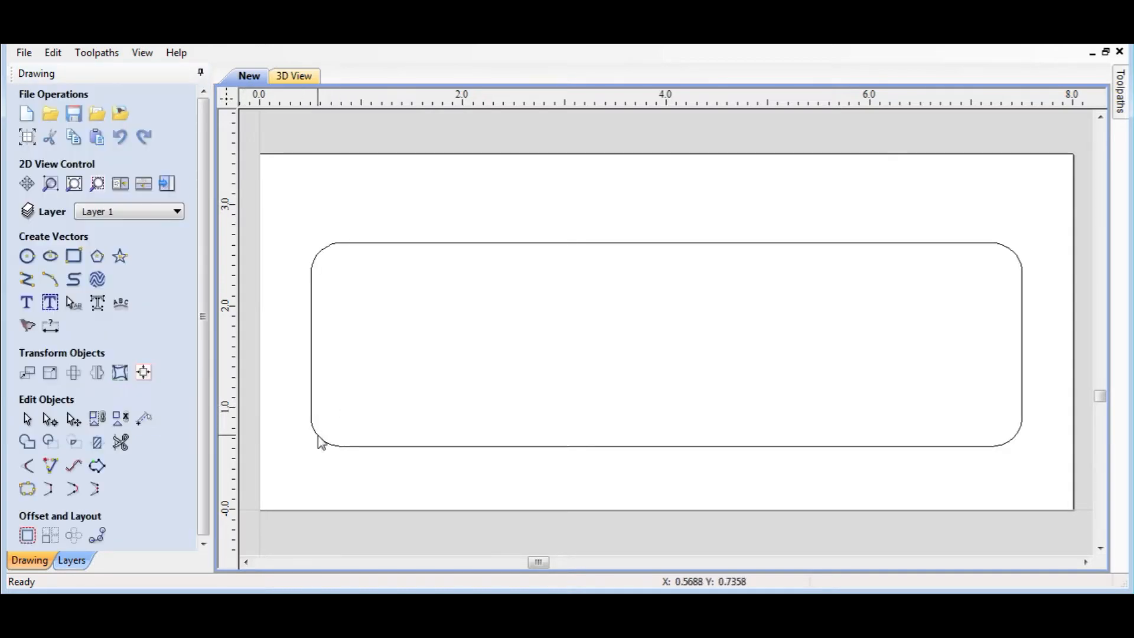
Move the rounded rectangle slightly up so it sits vertically centred on the material
left_click(318, 438)
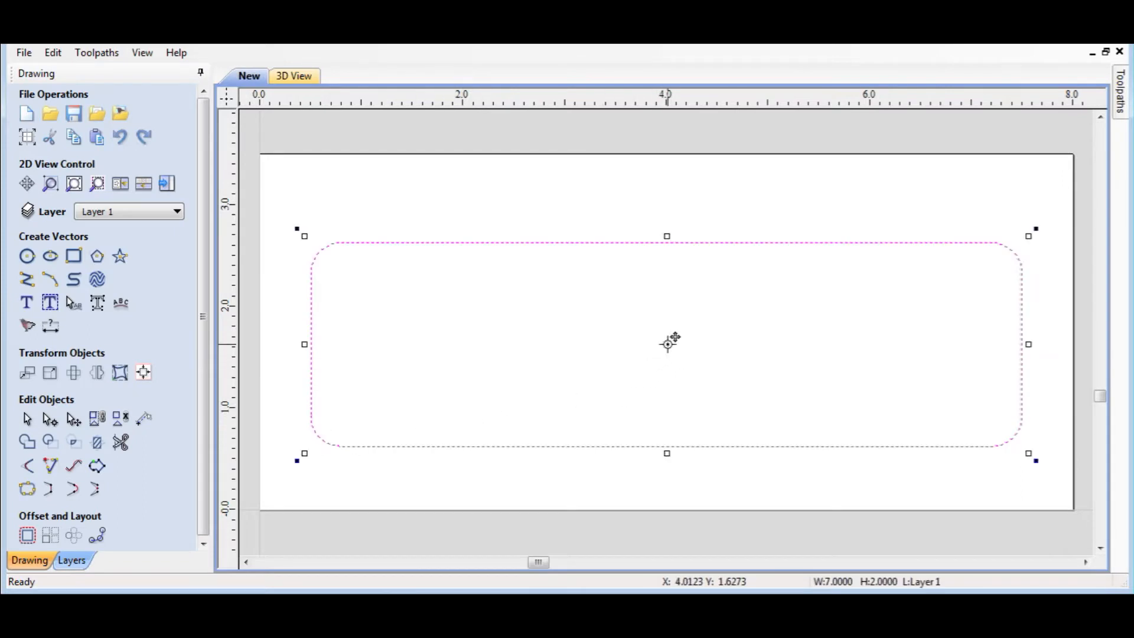
left_click_drag(668, 344, 668, 331)
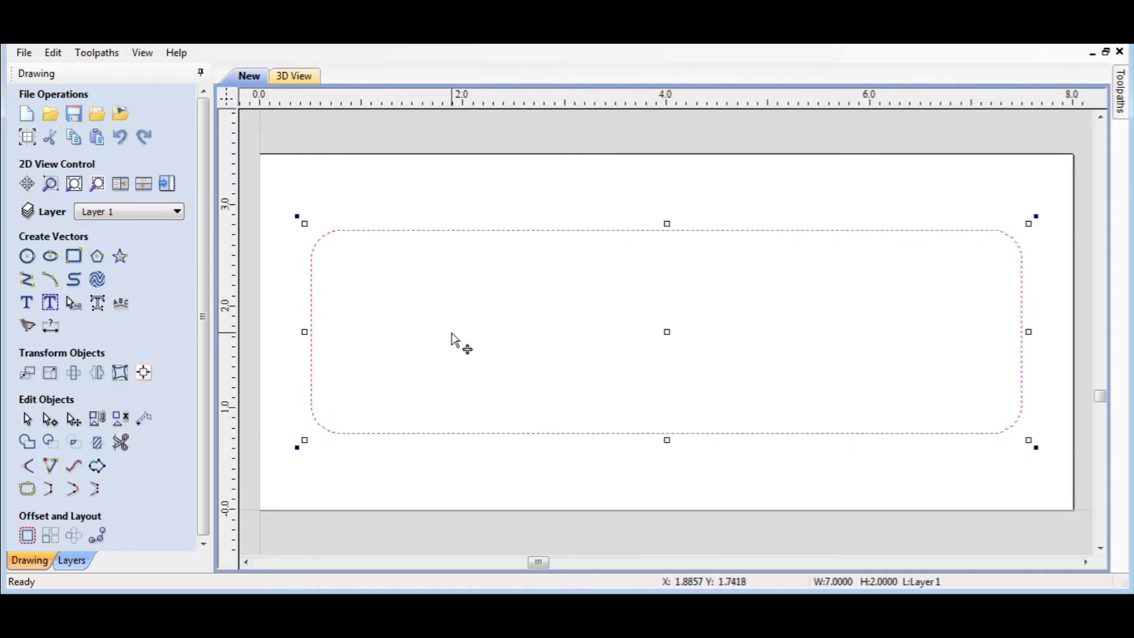
left_click(356, 183)
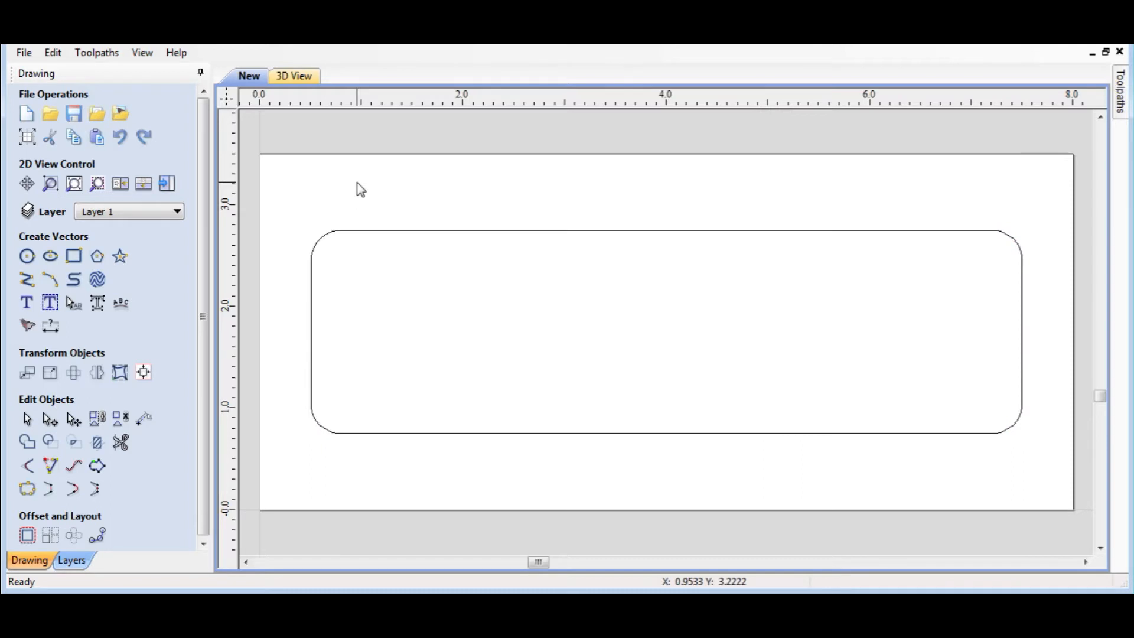
Add the single-line text PROTOMAKE at 0.7 inches height and move it inside the rounded rectangle
left_click(27, 303)
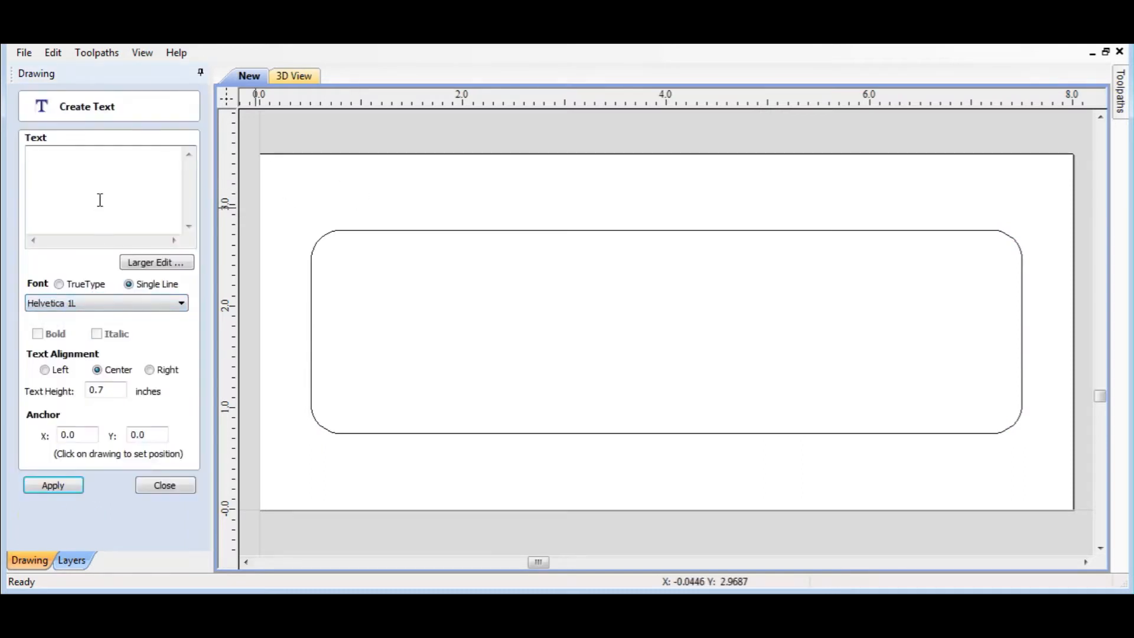
type("PROTOMAKE")
left_click(57, 487)
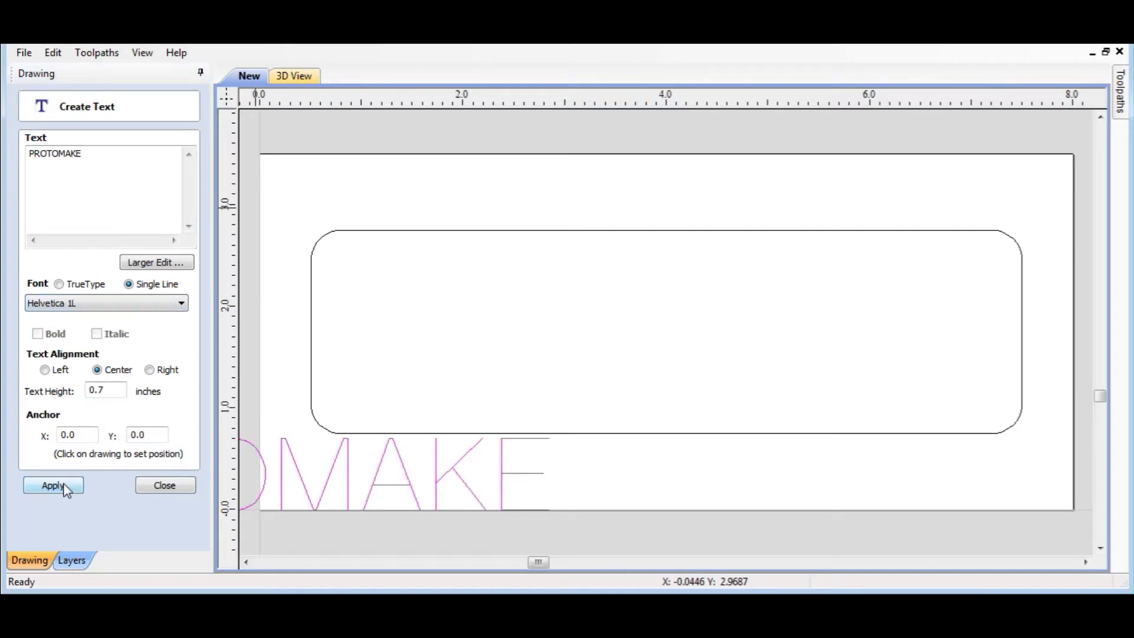
left_click(466, 467)
left_click_drag(263, 468, 620, 372)
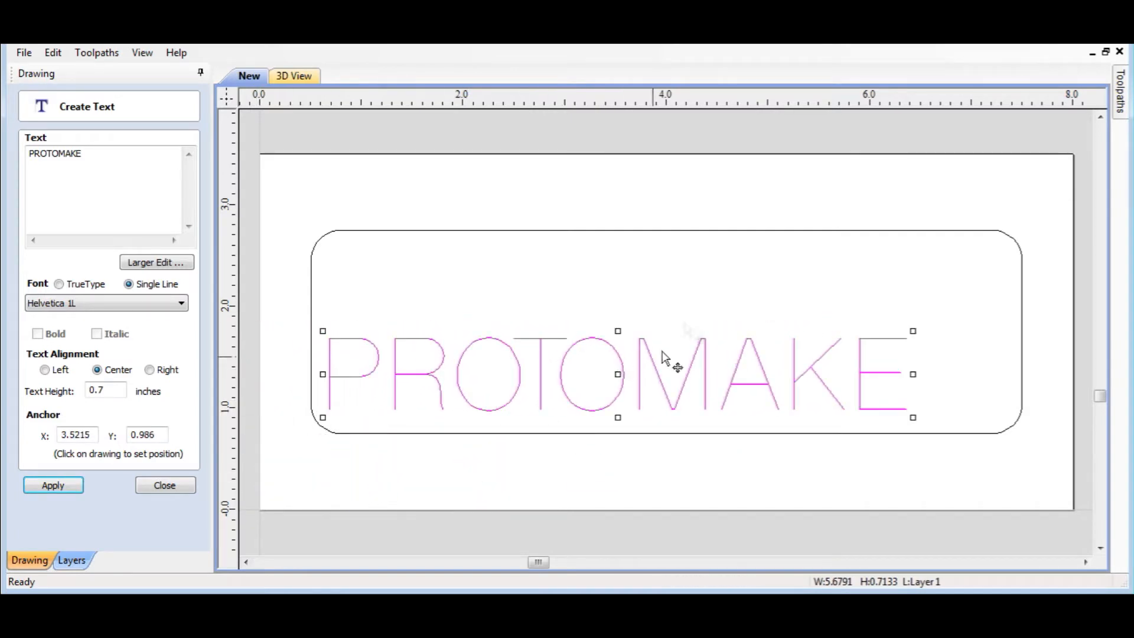
Change the font of the PROTOMAKE text to Gothic 1L and finish the text creation
left_click(101, 307)
left_click(90, 426)
left_click(53, 485)
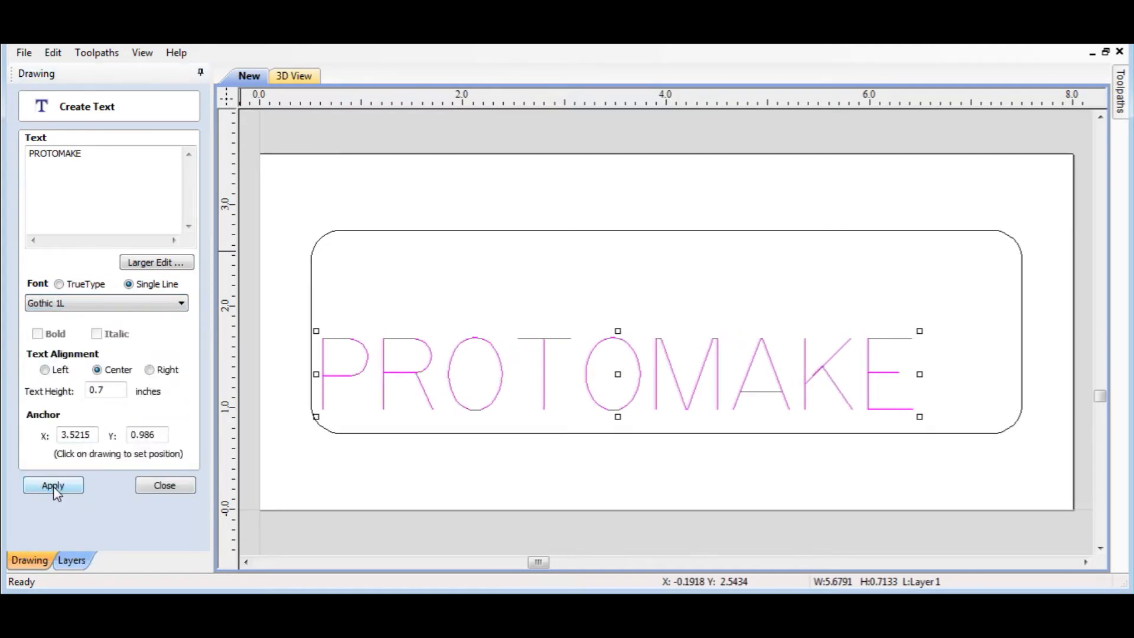
left_click(162, 485)
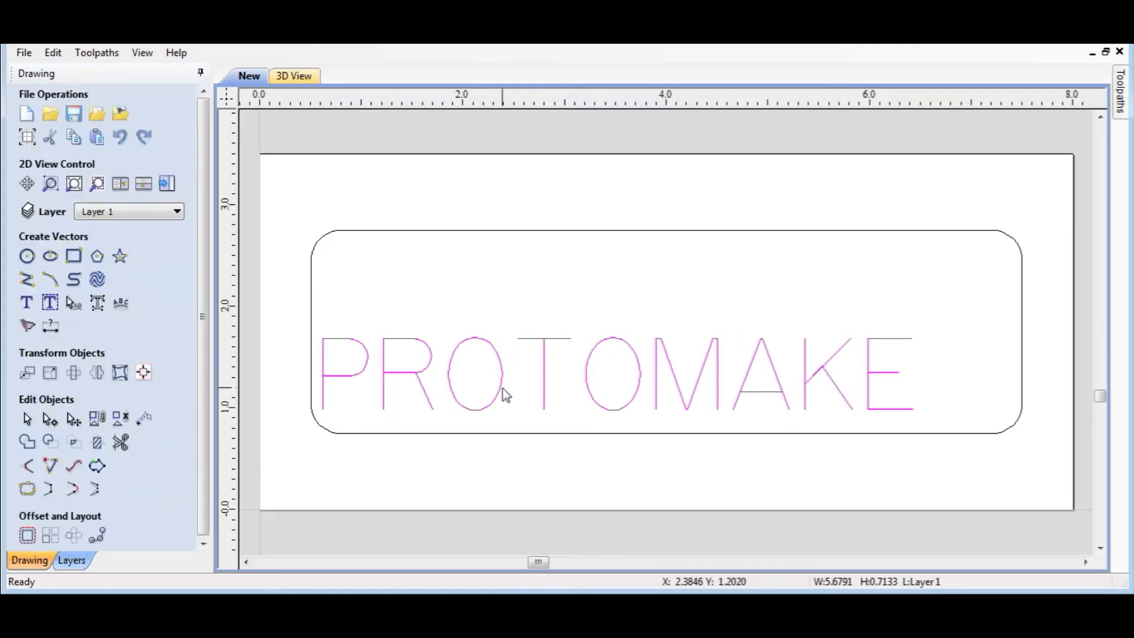
Move the PROTOMAKE text to the centre of the rounded rectangle
left_click(586, 368)
left_click_drag(618, 371, 660, 337)
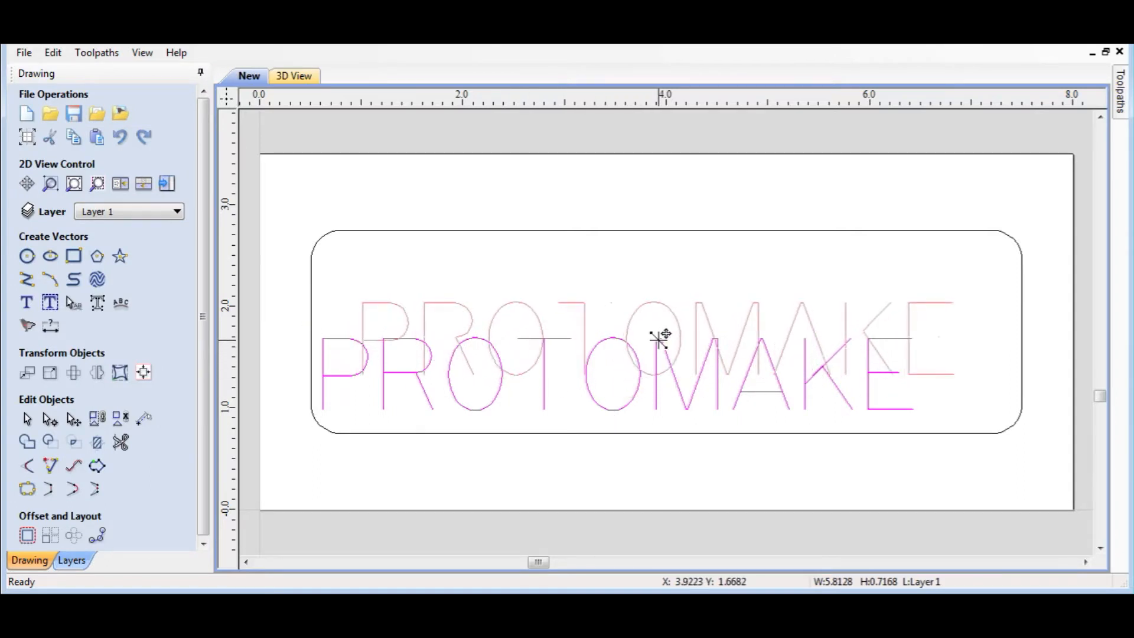
mouse_move(660, 340)
left_mouse_down()
mouse_move(713, 498)
mouse_move(665, 328)
left_mouse_up()
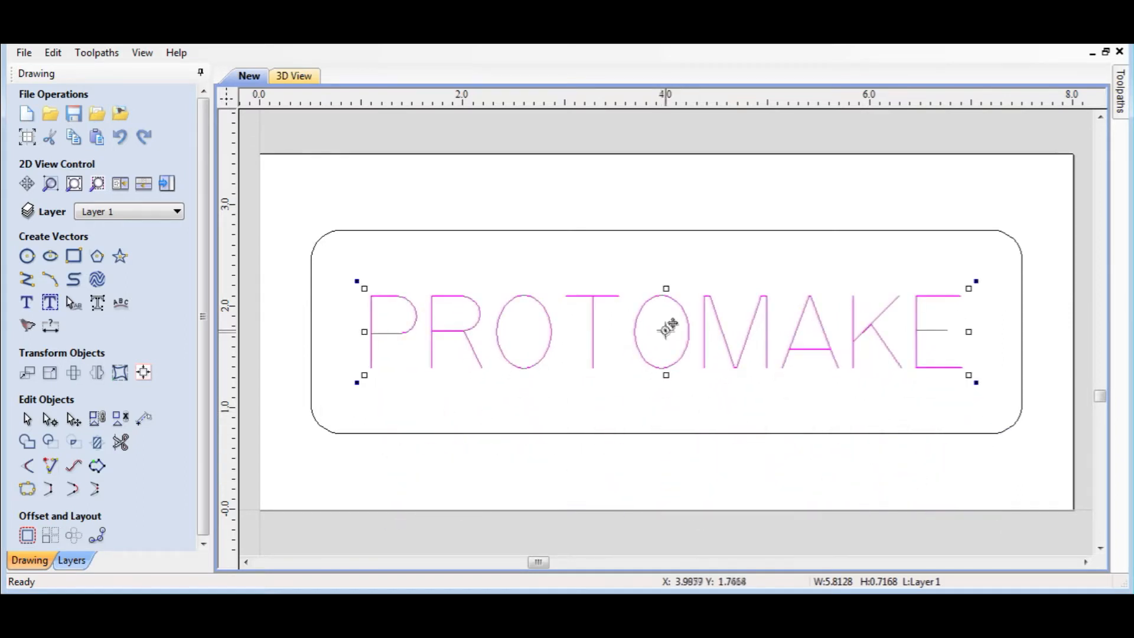
left_click(402, 440)
Start a 2D profile toolpath for the PROTOMAKE text with a cut depth of 0.09 inches
scroll(401, 440, "down", 1)
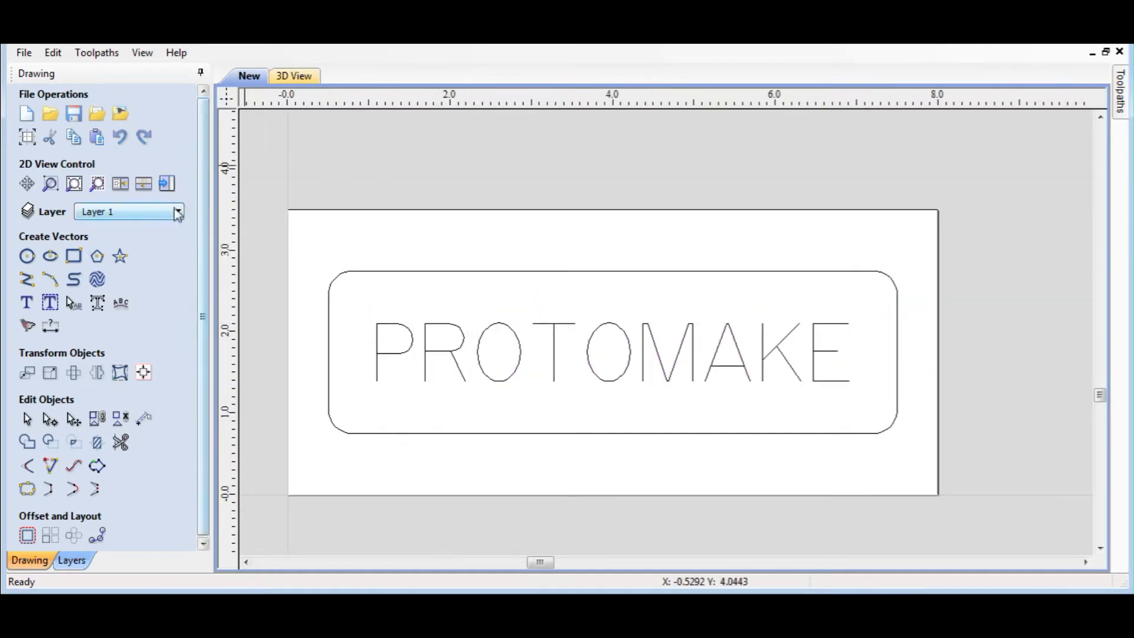
left_click(167, 183)
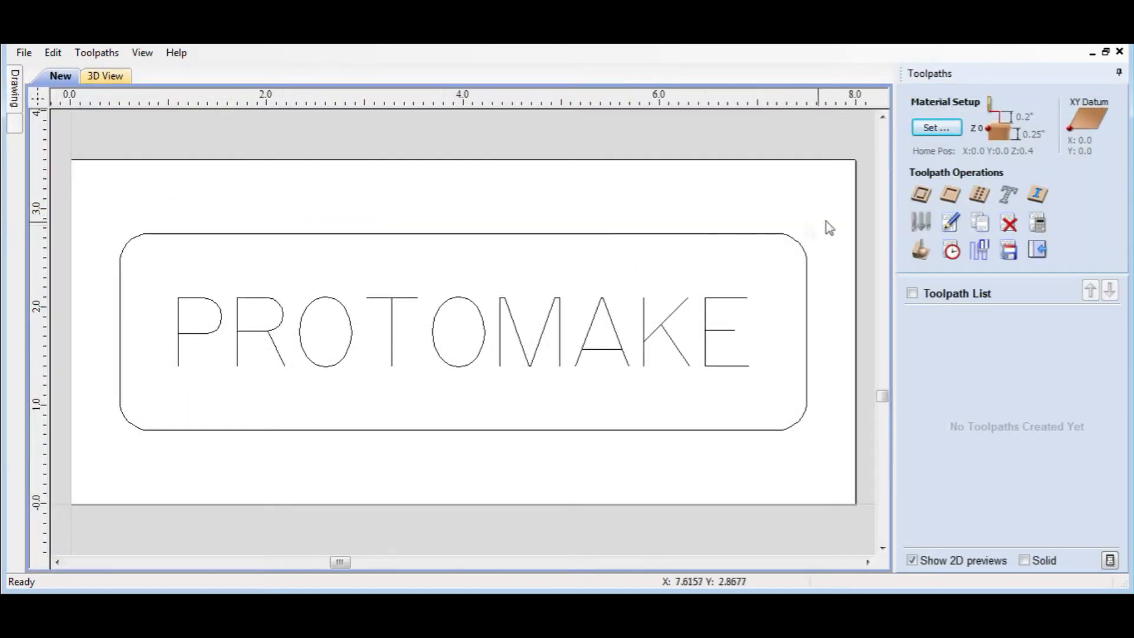
left_click(921, 195)
left_click(744, 299)
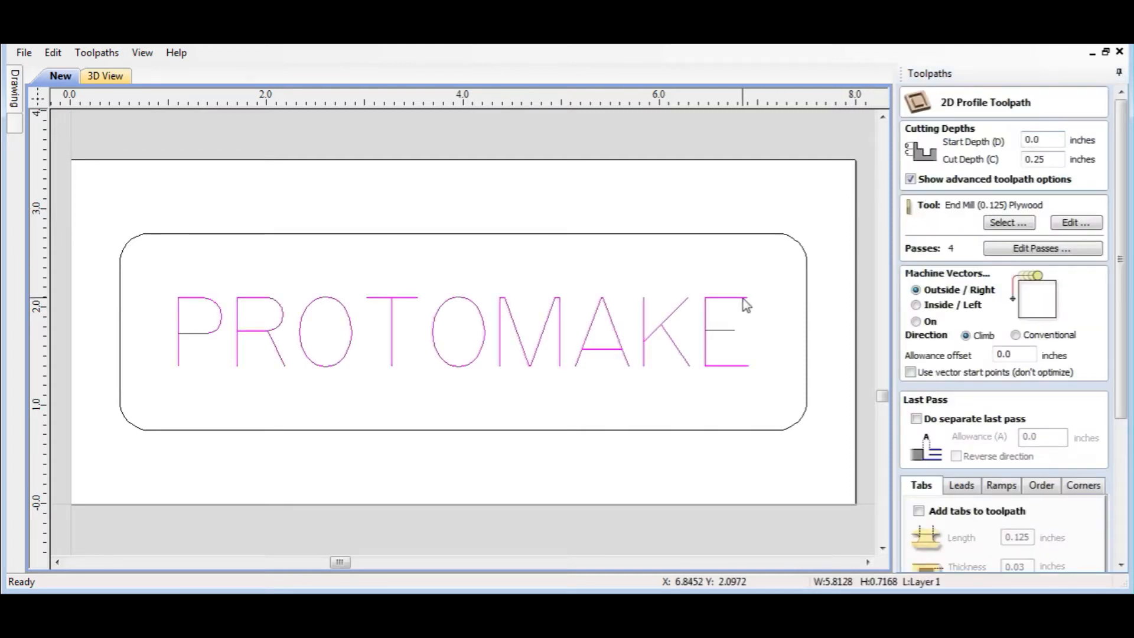
left_click(1035, 160)
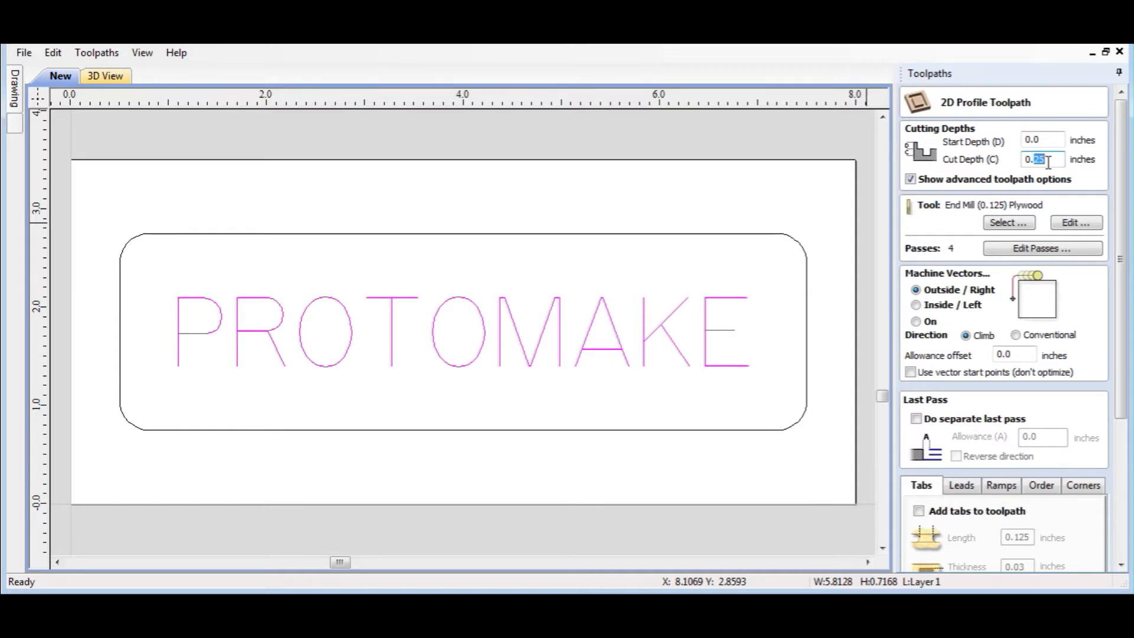
type("09")
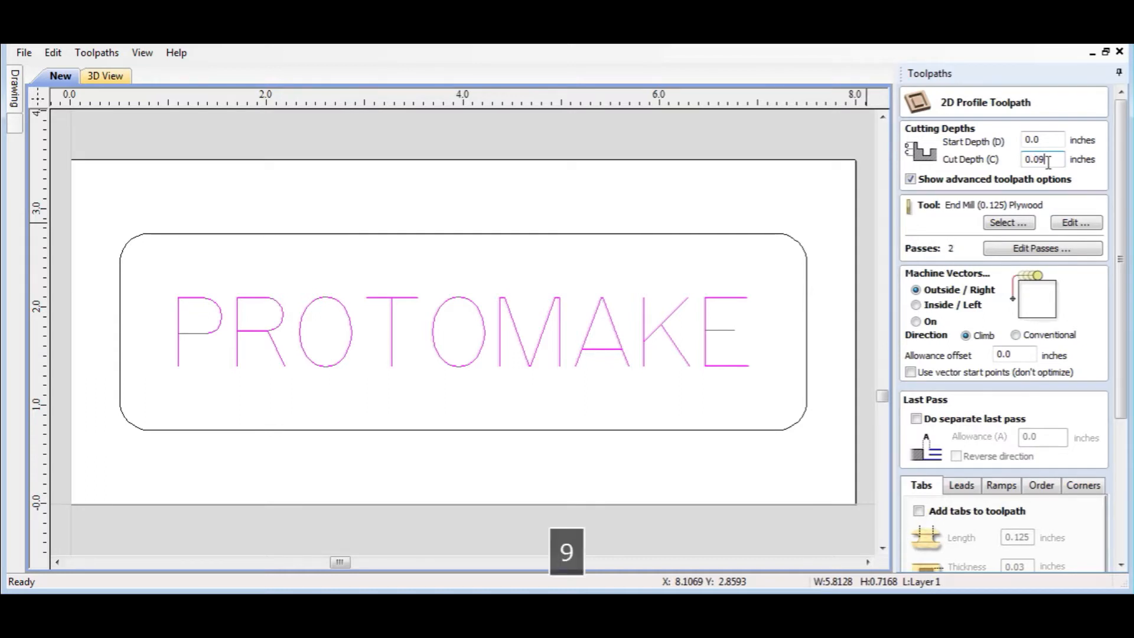
Choose the Ball Nose (0.25 inch) cutter from the tool database for the profile toolpath
left_click(1008, 222)
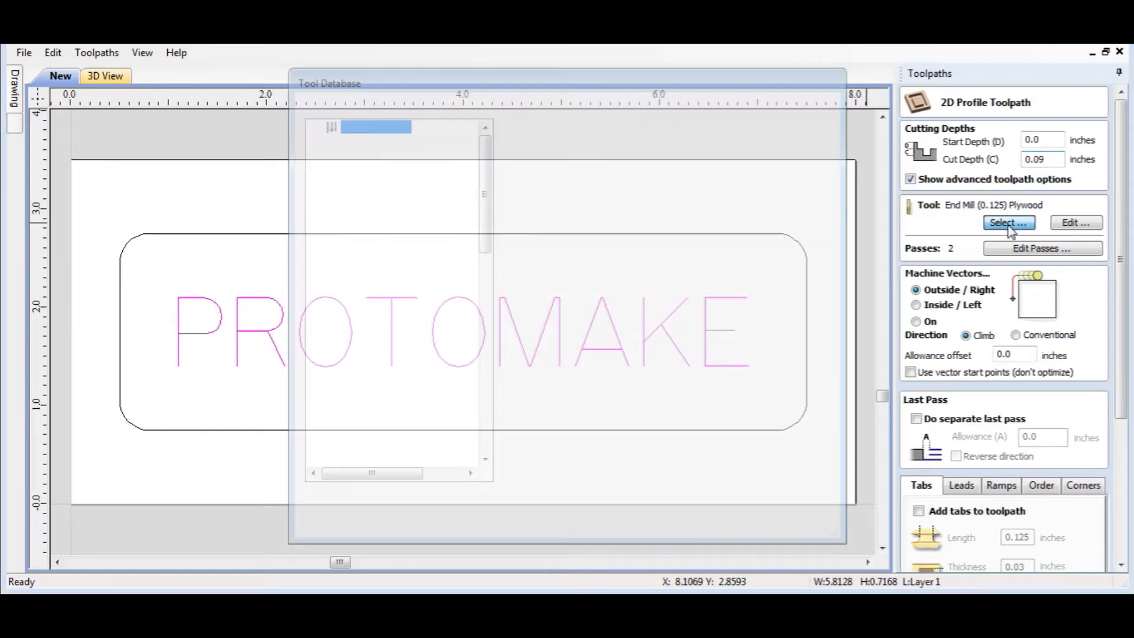
left_click_drag(374, 472, 443, 473)
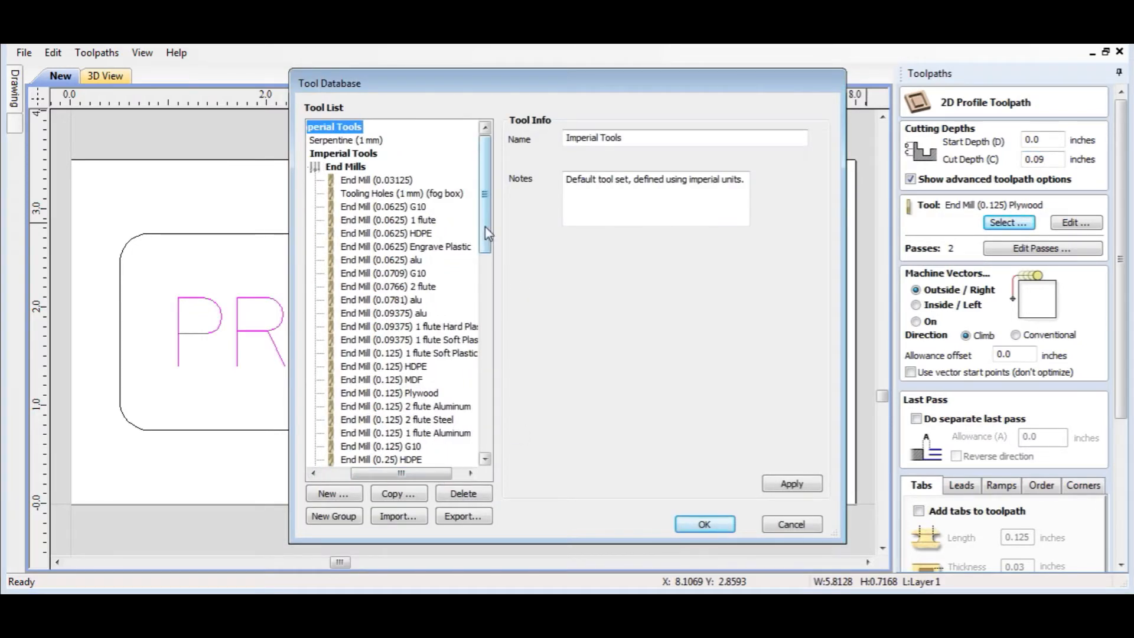
left_click_drag(485, 227, 500, 310)
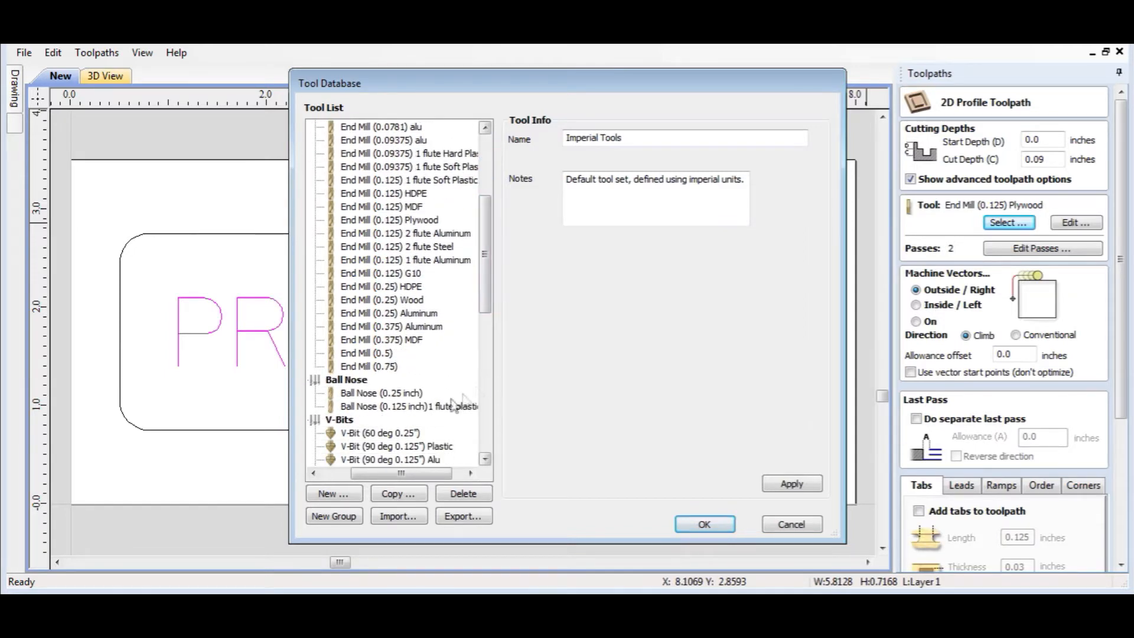
left_click(413, 393)
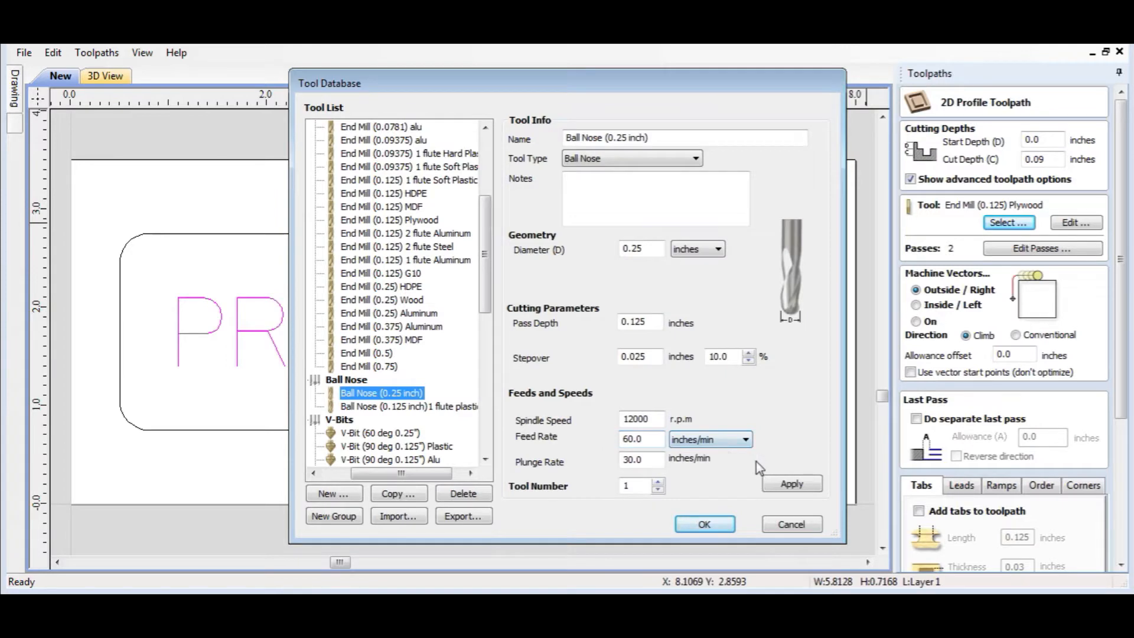
left_click(794, 486)
left_click(717, 526)
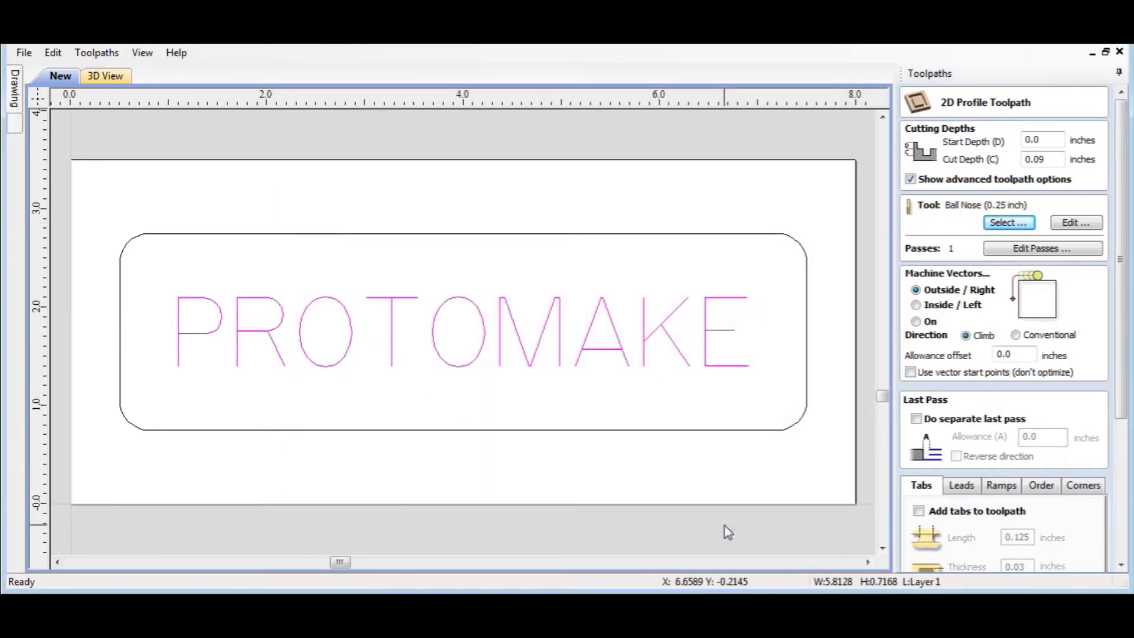
Set the toolpath to machine on the vectors and add zig zag ramps with a 0.125 inch distance
left_click(925, 324)
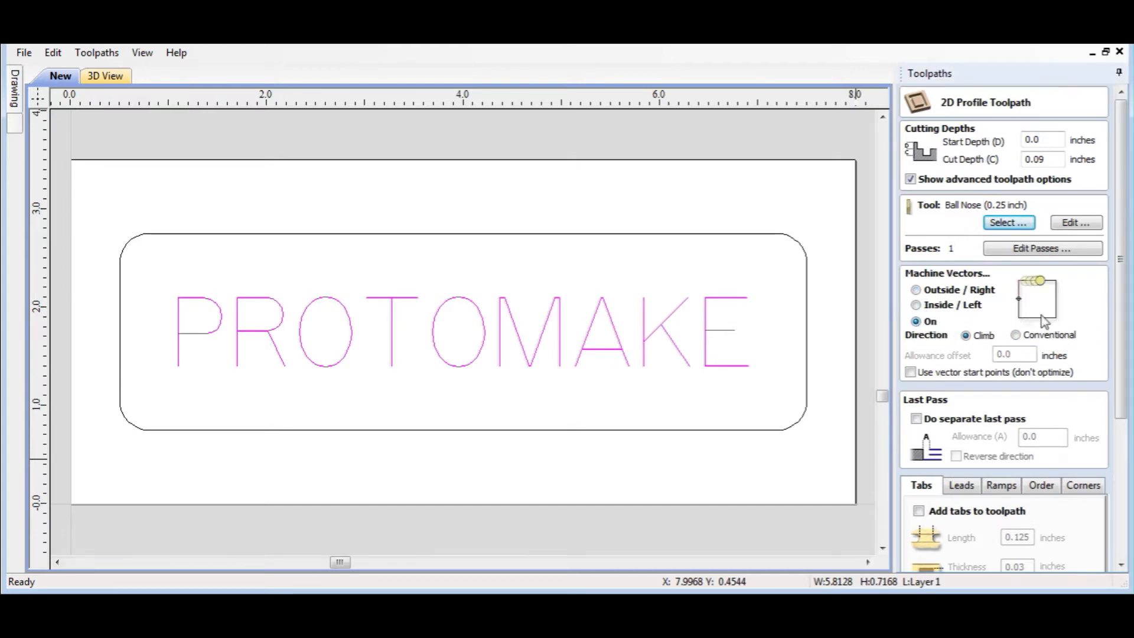
left_click_drag(1125, 316, 1132, 464)
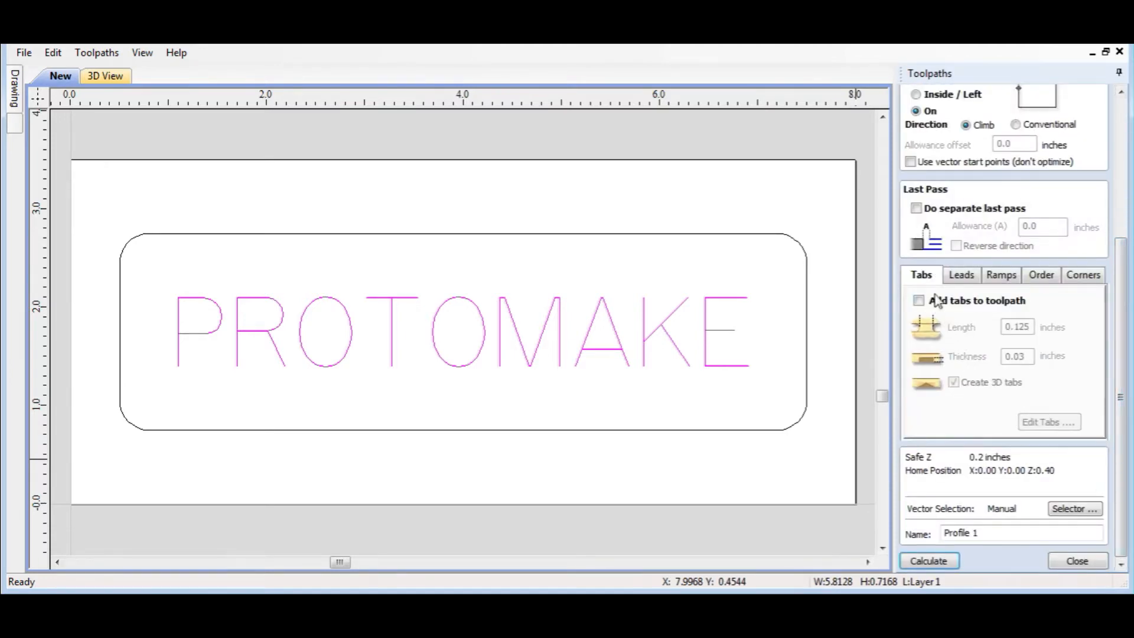
left_click(1000, 278)
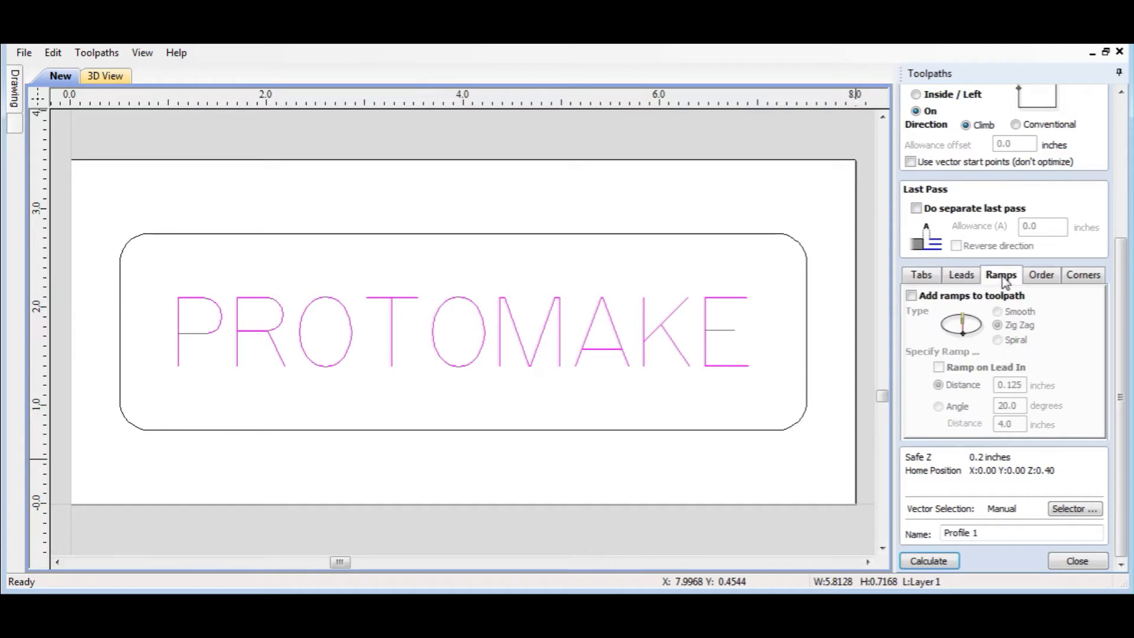
left_click(966, 298)
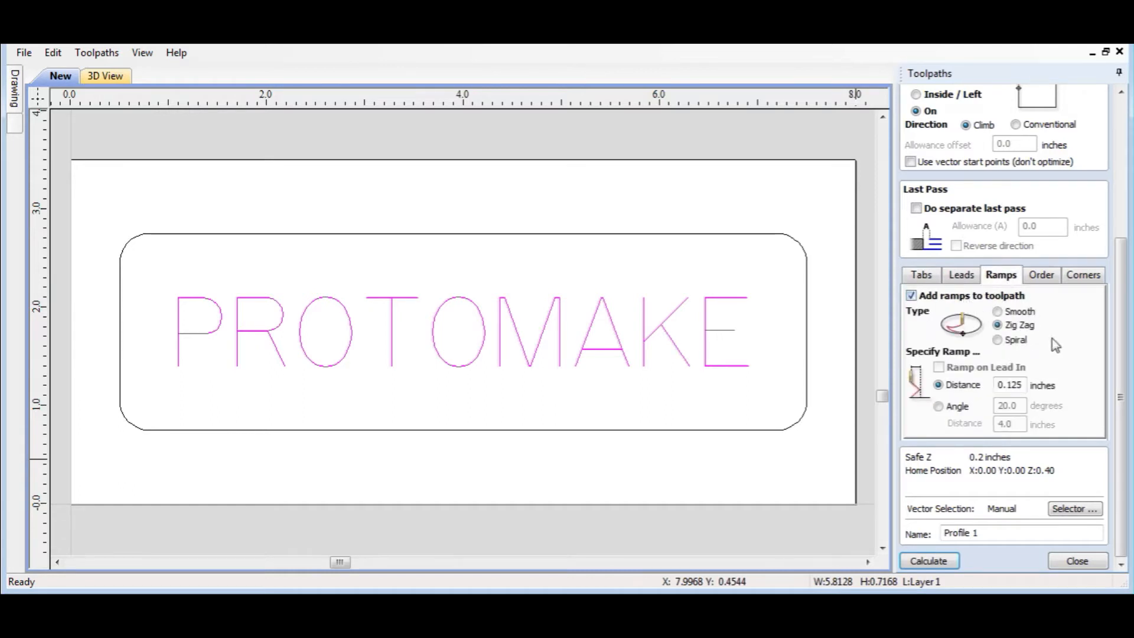
Name the profile toolpath Text and calculate it
left_click_drag(1007, 533, 924, 529)
type("tEX")
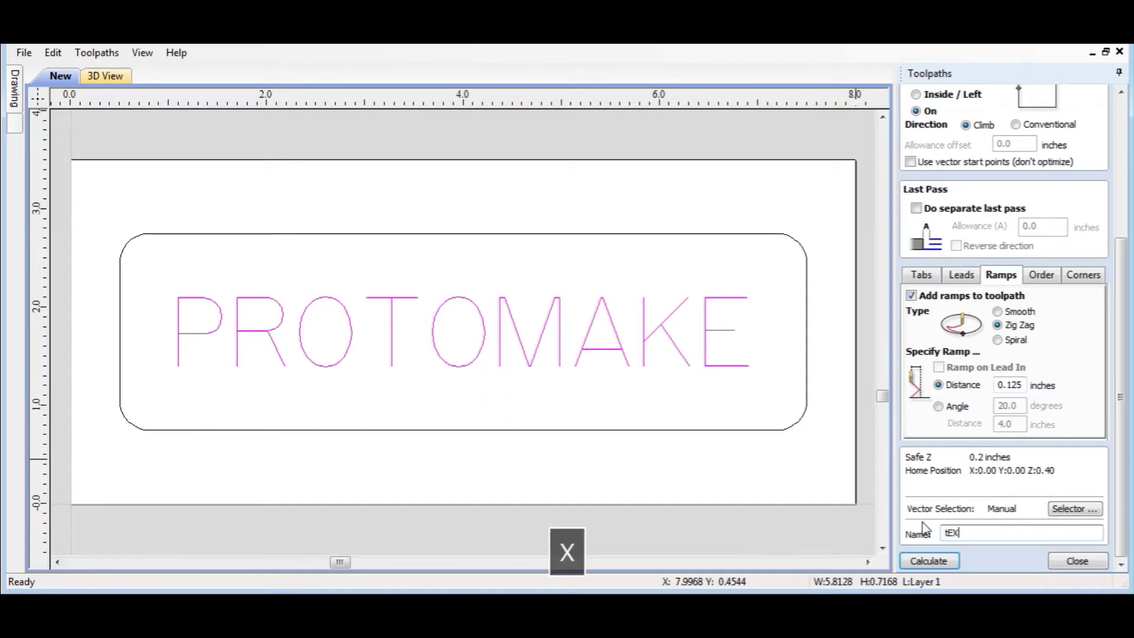
key("BackSpace")
type("TE")
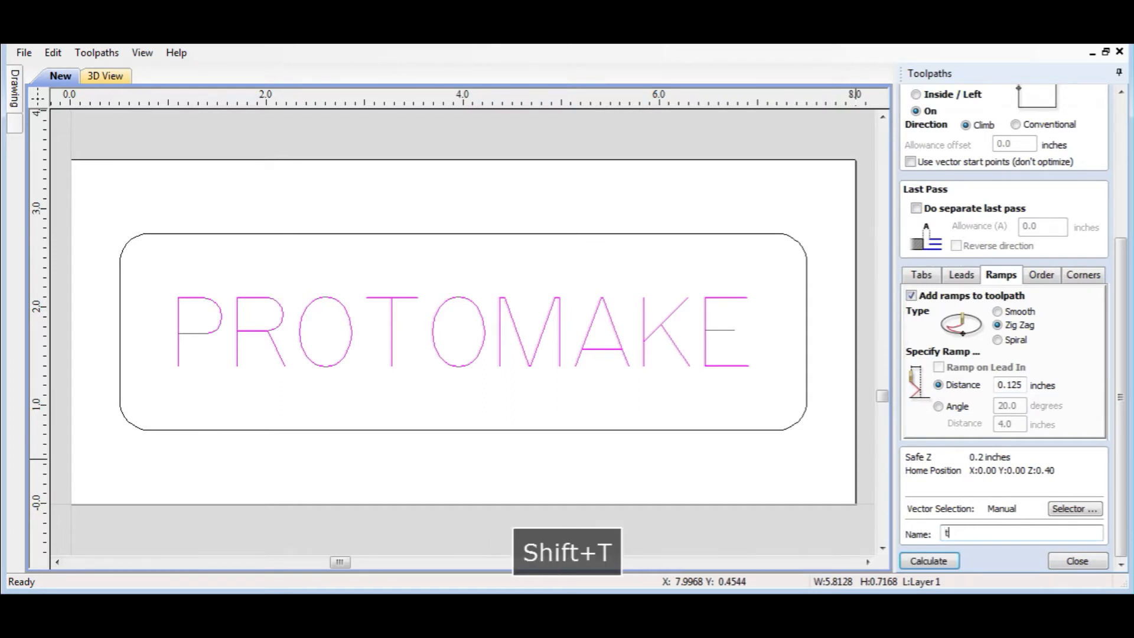
key("BackSpace")
key("BackSpace")
type("Text")
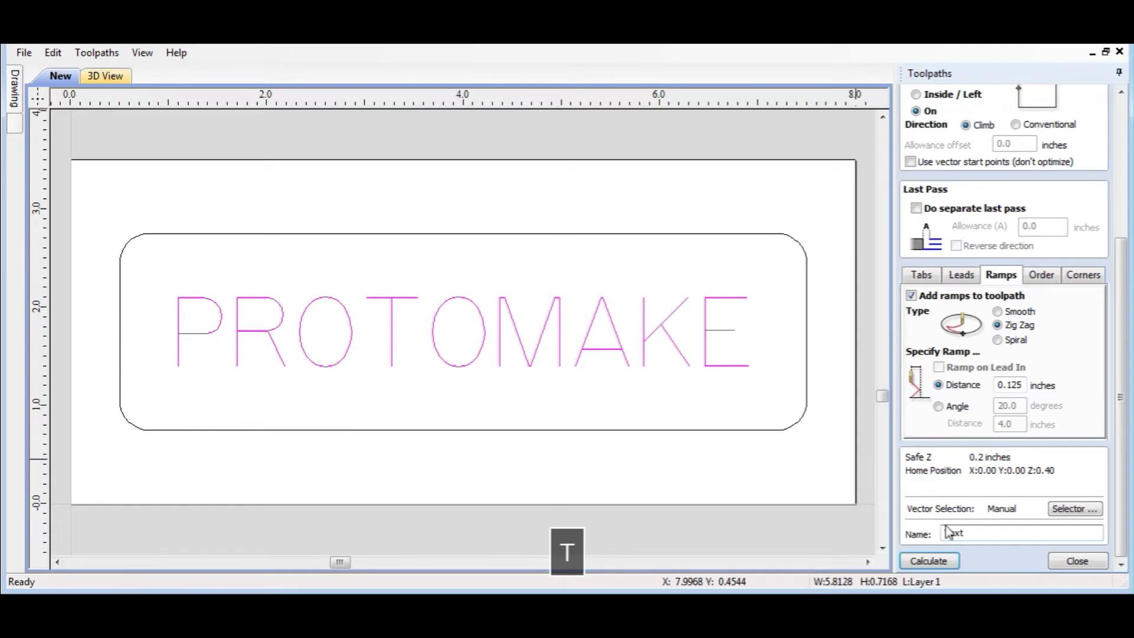
left_click(936, 560)
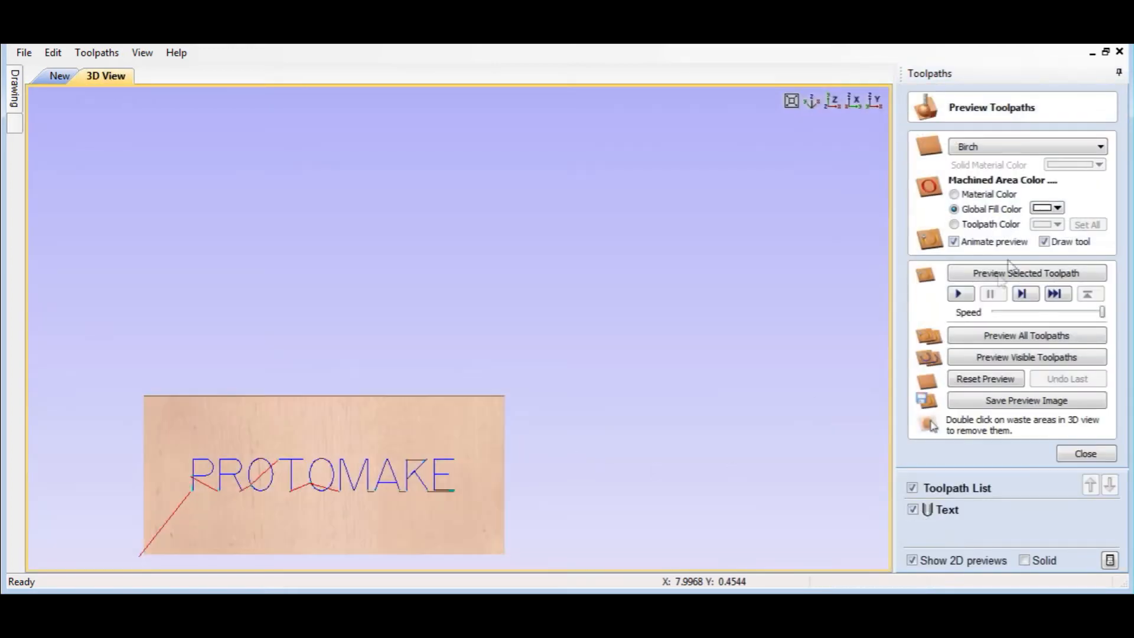
Preview the Text toolpath's machining in 3D with the whole board fitted in view, then close the preview
left_click(1036, 273)
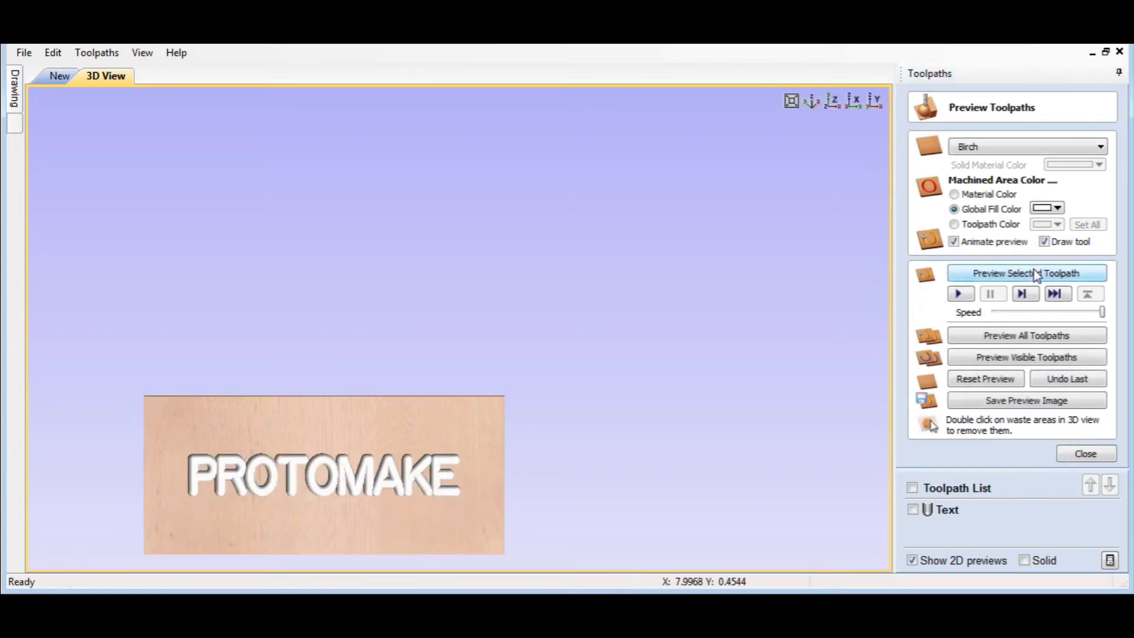
left_click(791, 101)
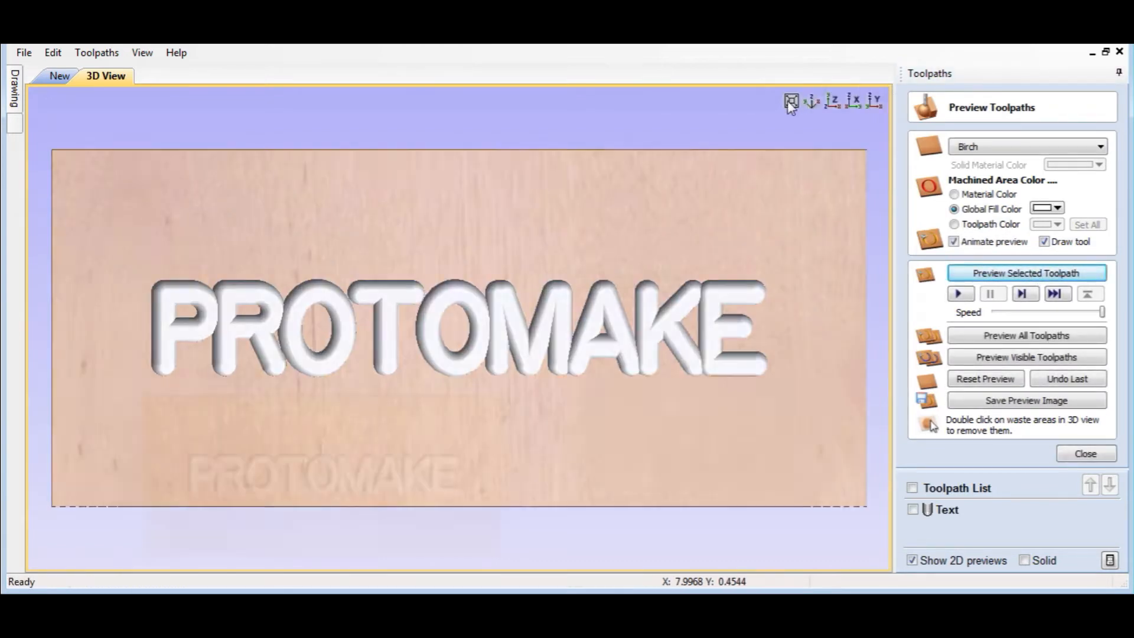
left_click(1075, 453)
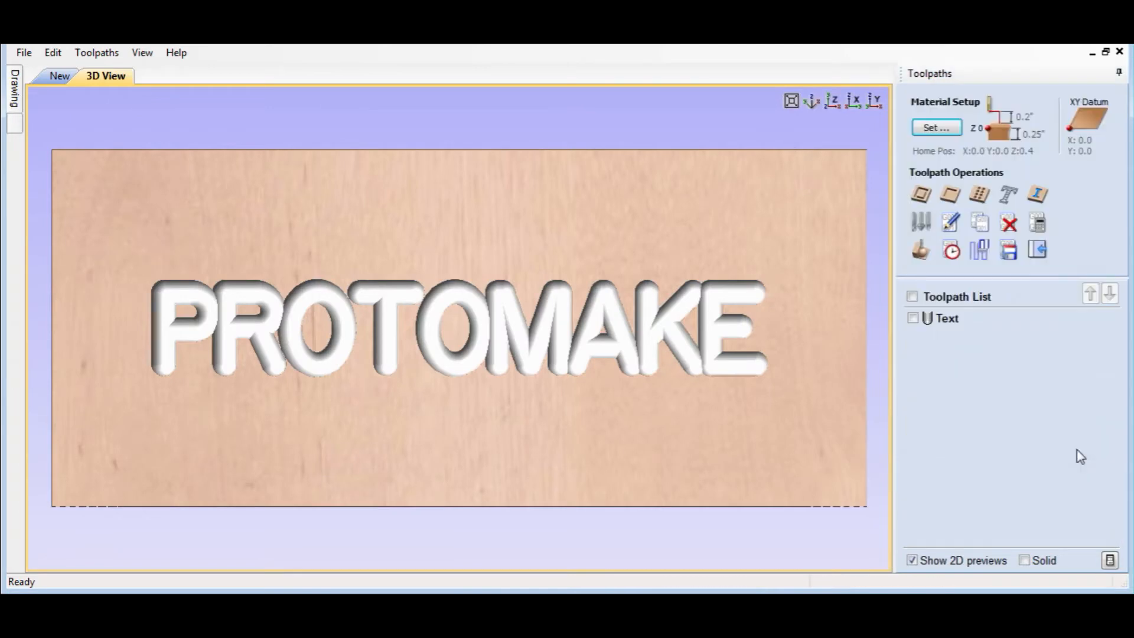
Edit the Text toolpath to use the Ball Nose (0.125 inch)1 flute plastics cutter from the tool database
left_click(950, 223)
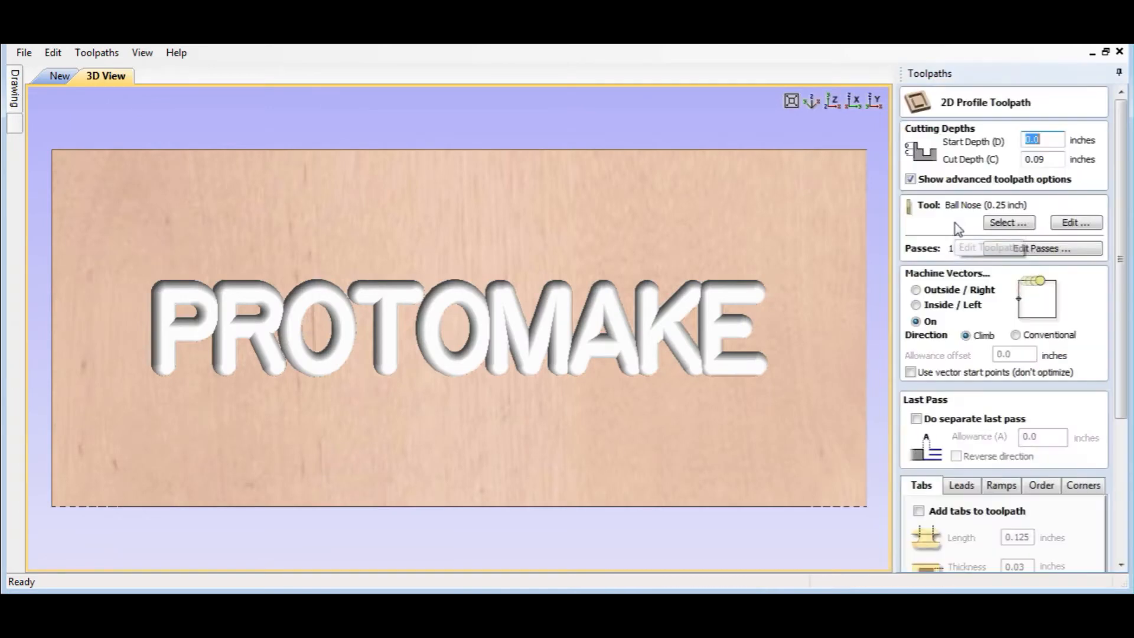
left_click(1009, 223)
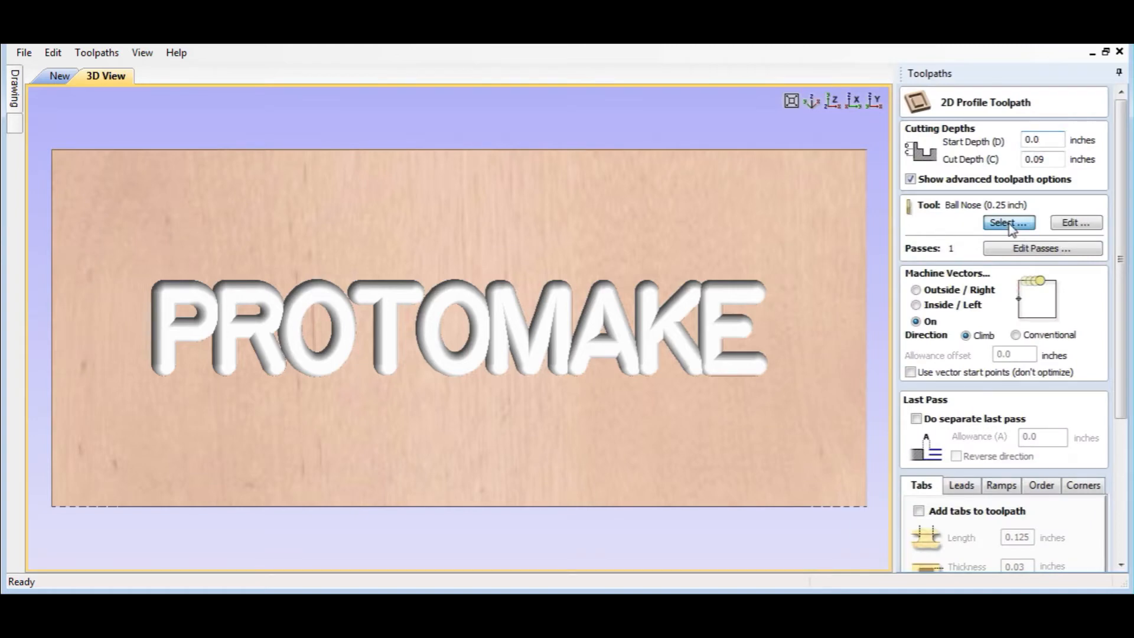
left_click(484, 459)
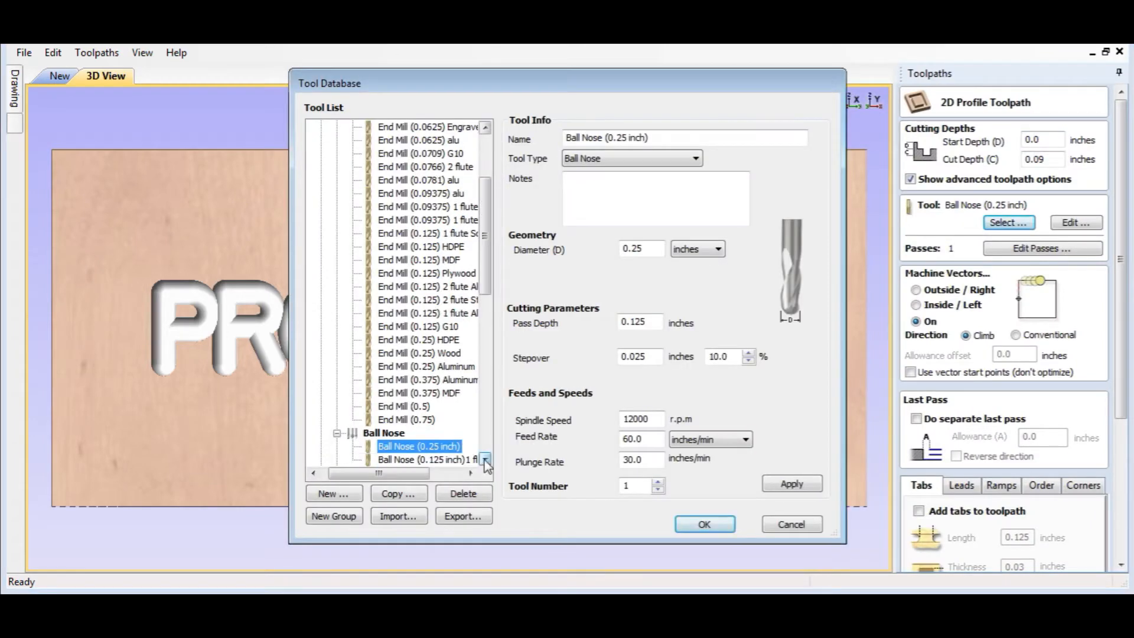
left_click(484, 460)
left_click(425, 446)
left_click(777, 485)
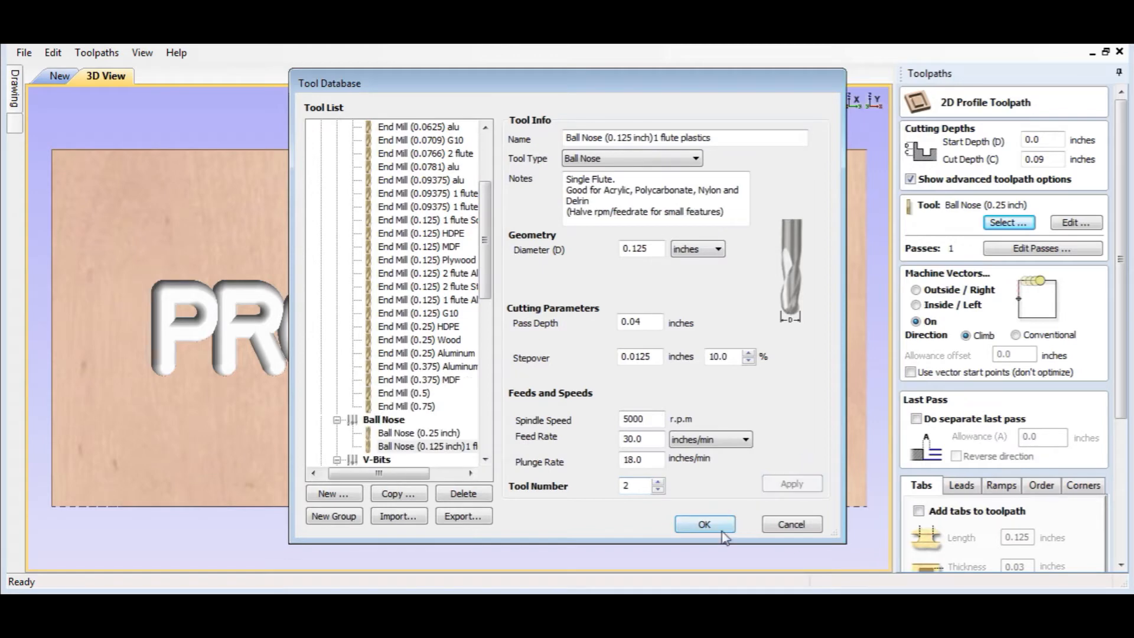
left_click(719, 526)
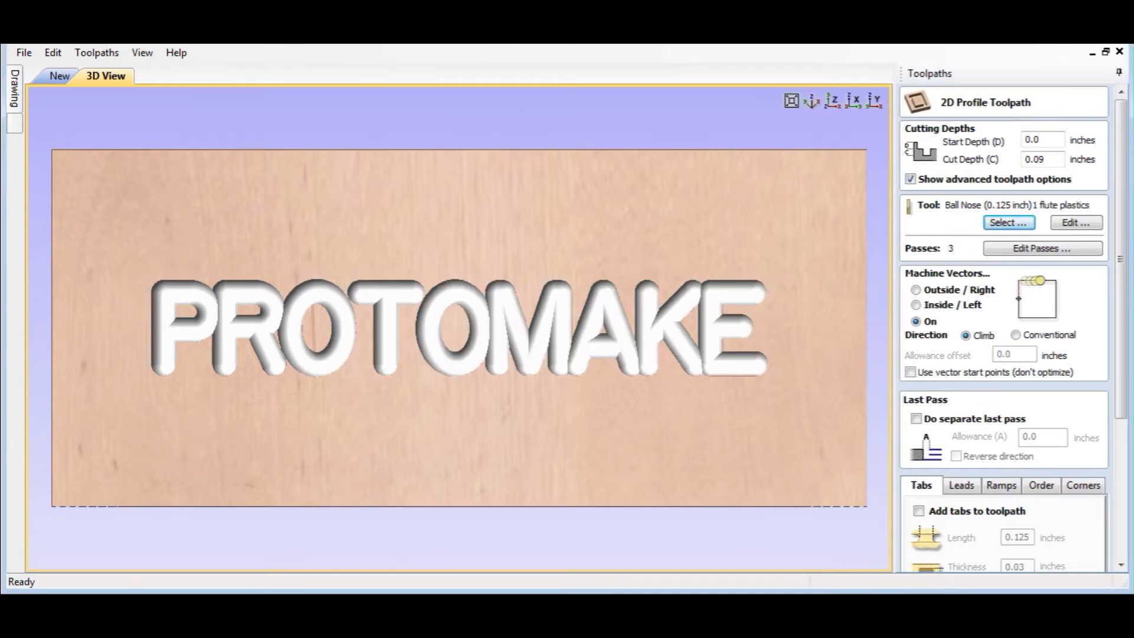
Recalculate the Text toolpath, reset the preview and simulate the machining, inspect the board at an angle, and close the preview
scroll(1120, 354, "down", 5)
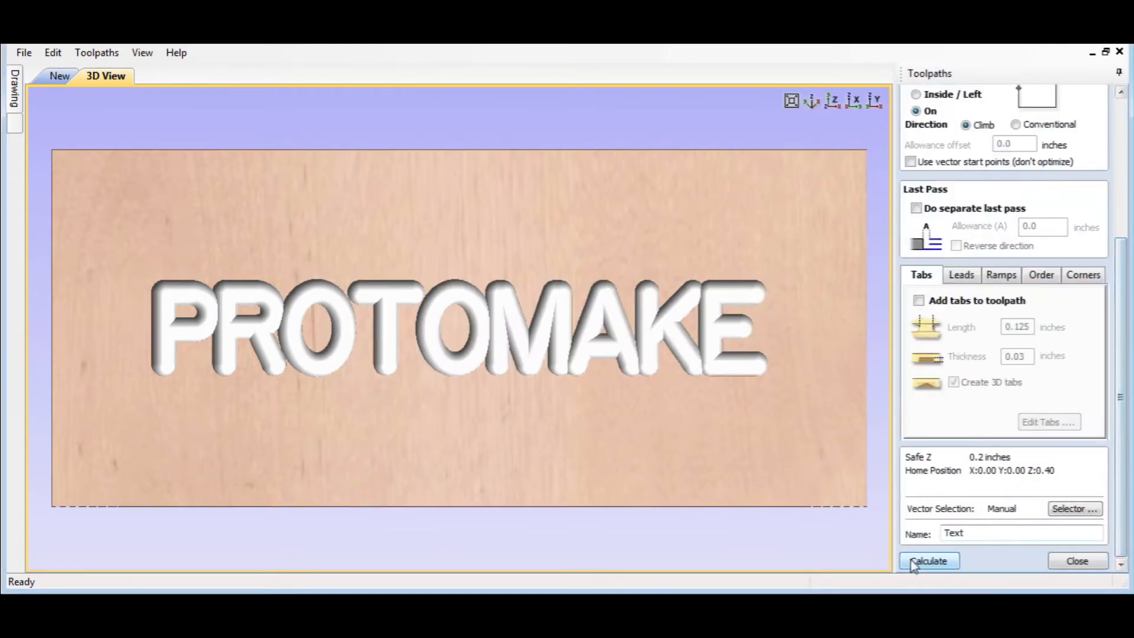
left_click(924, 560)
left_click(994, 383)
left_click(1012, 272)
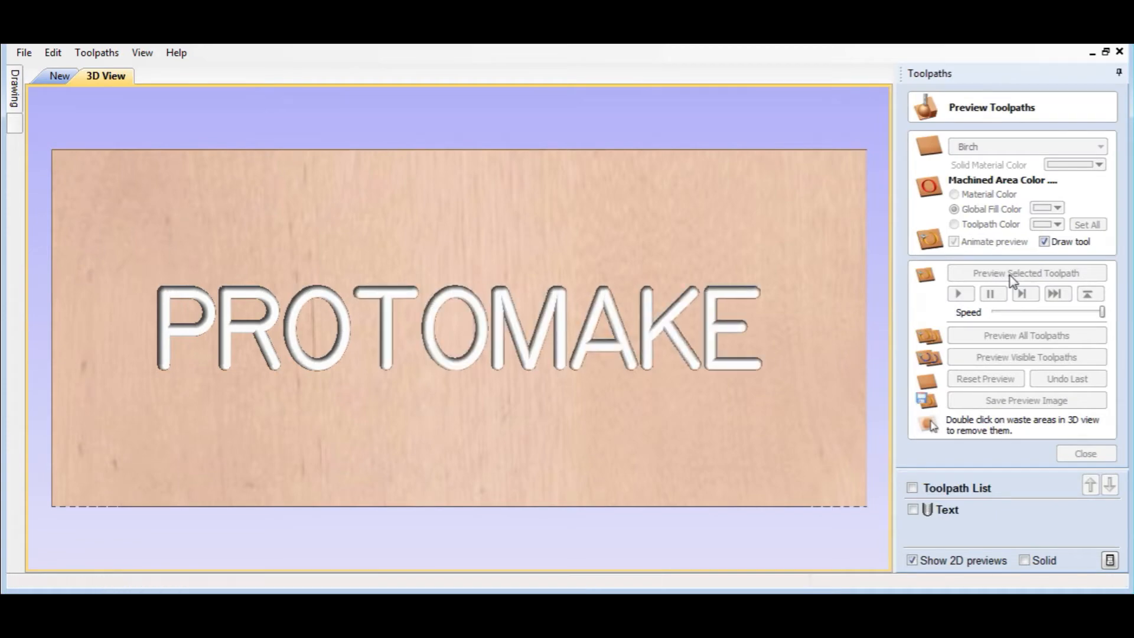
left_click_drag(533, 296, 552, 190)
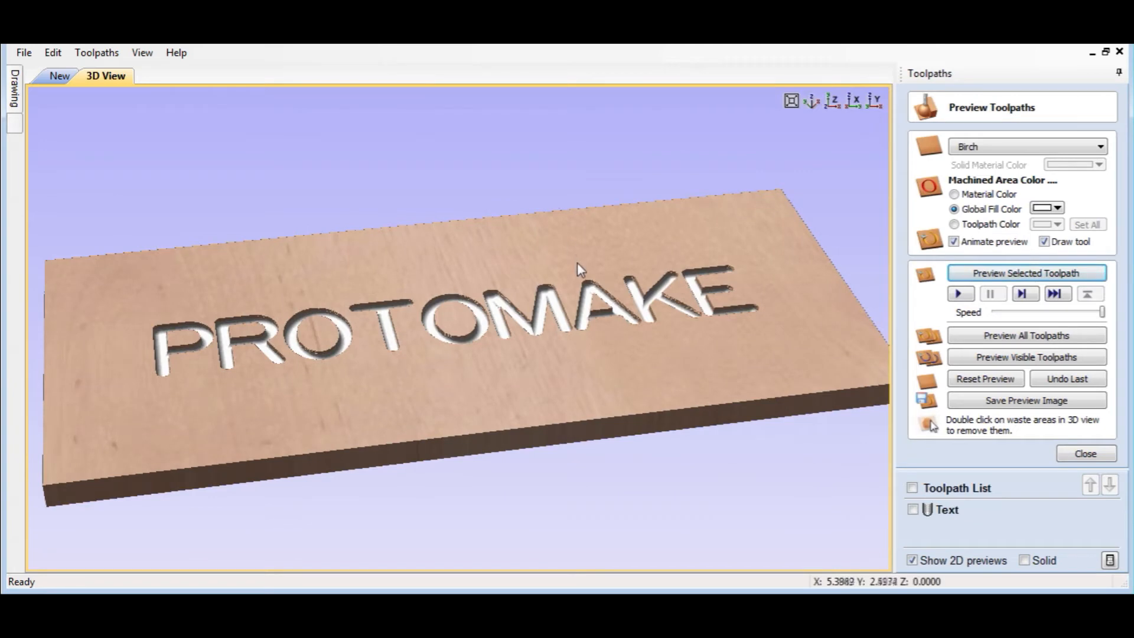
left_click(1085, 453)
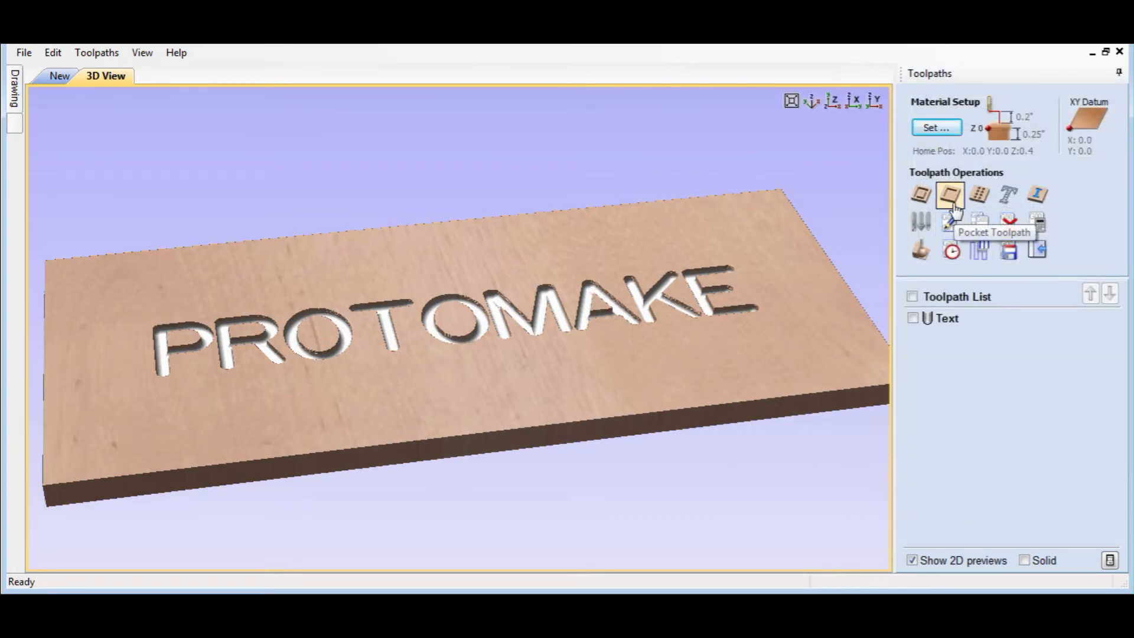
Set the Text toolpath's cut depth to 0.05 inches and recalculate it
left_click(920, 194)
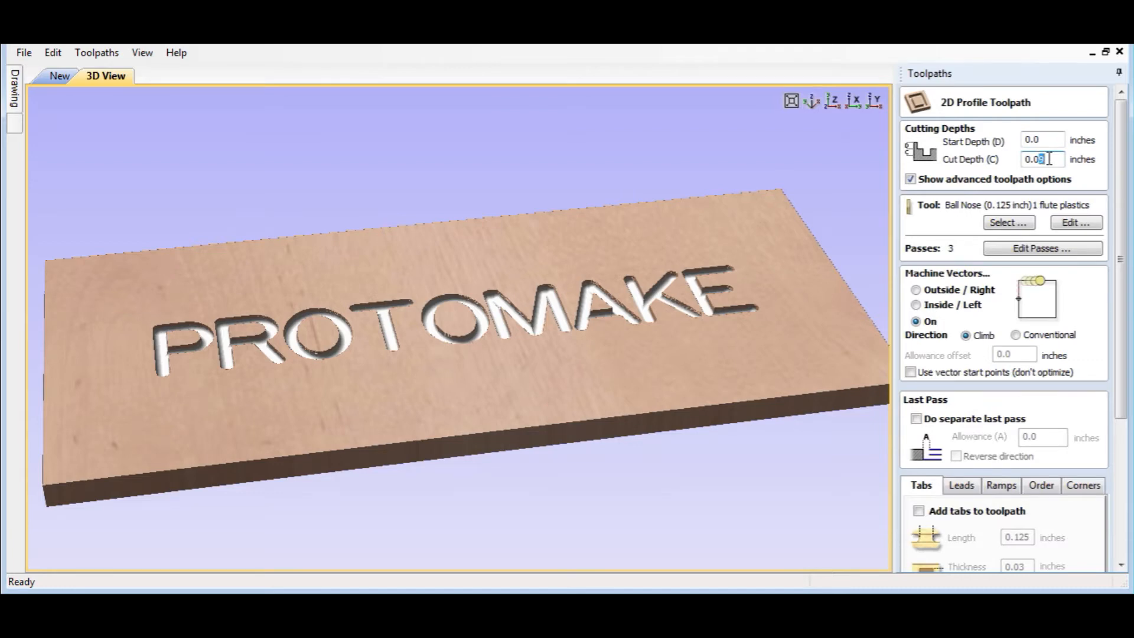
type("5")
left_click_drag(1123, 287, 1125, 457)
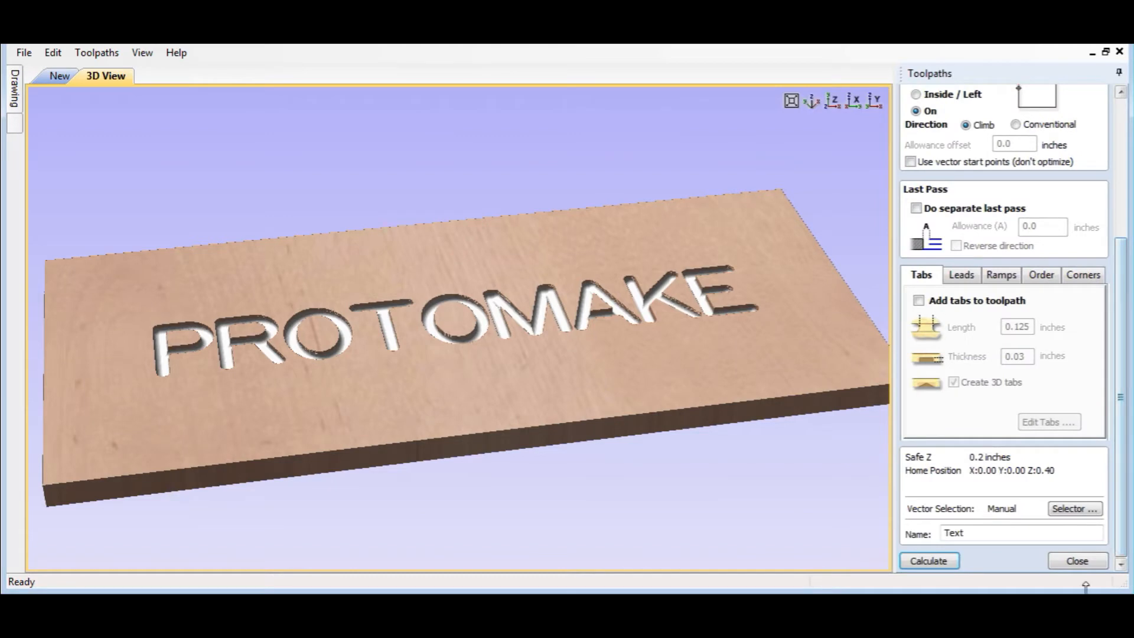
left_click(930, 561)
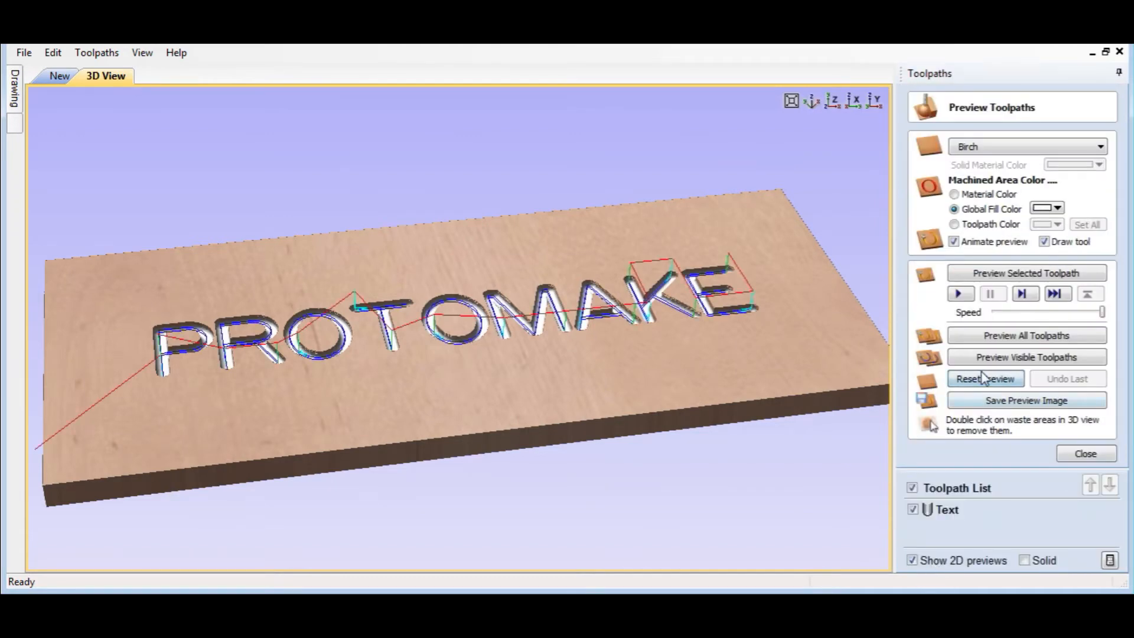
Preview the recalculated Text toolpath on the board, inspect the engraved lettering, and close the preview
left_click(1018, 276)
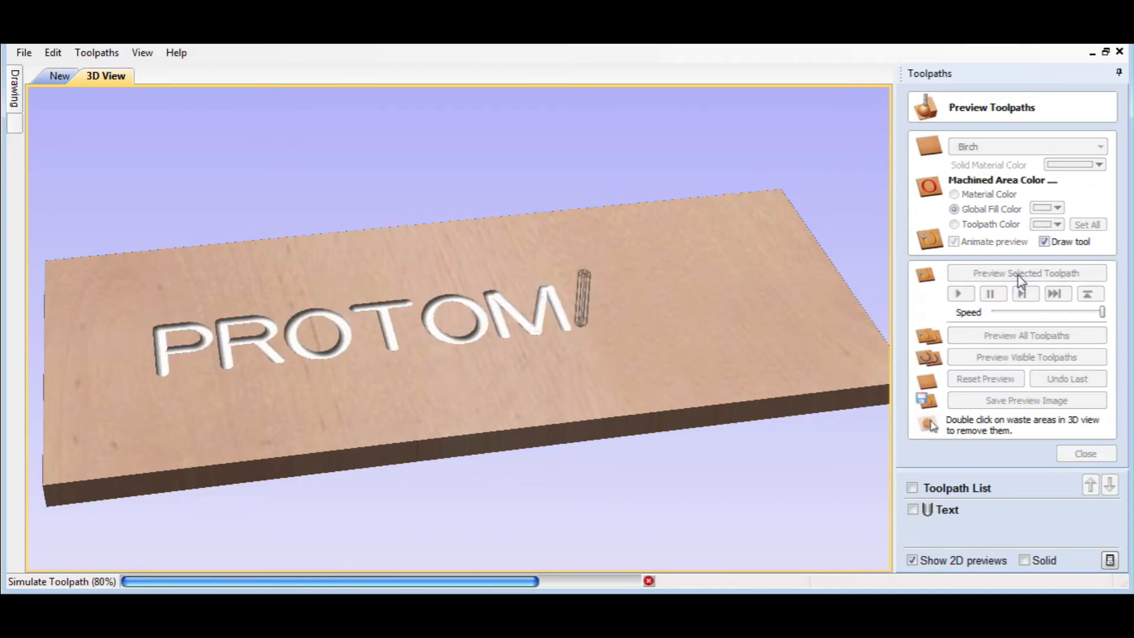
left_click_drag(489, 359, 502, 458)
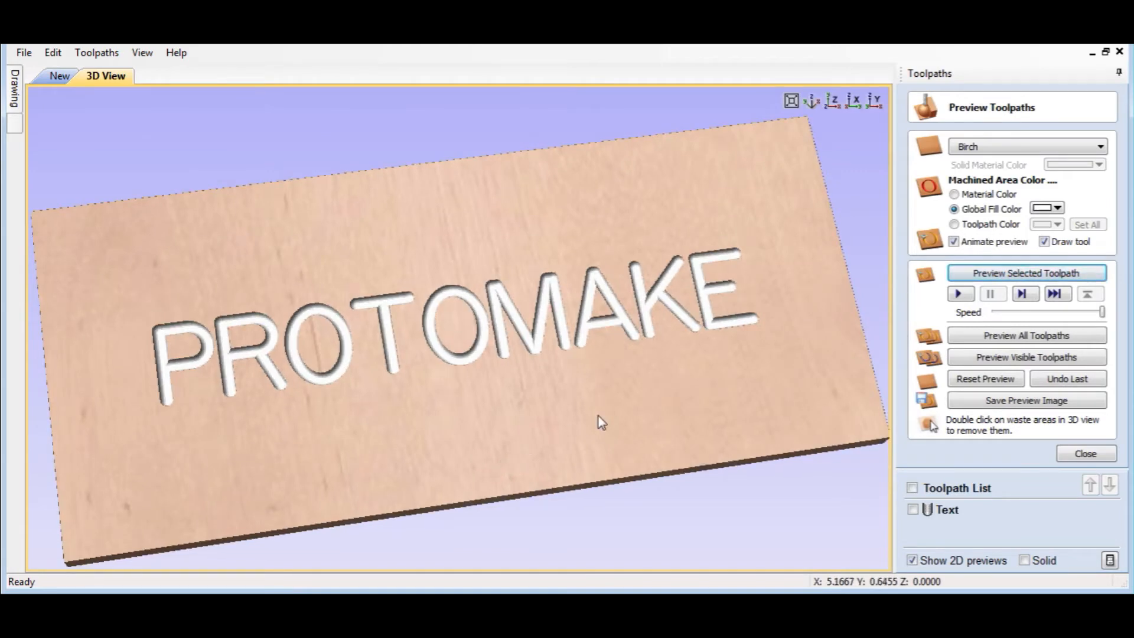
left_click(1085, 453)
Start a profile toolpath for the rounded rectangle in the 2D drawing with a cut depth of 0.25 inches
left_click(58, 76)
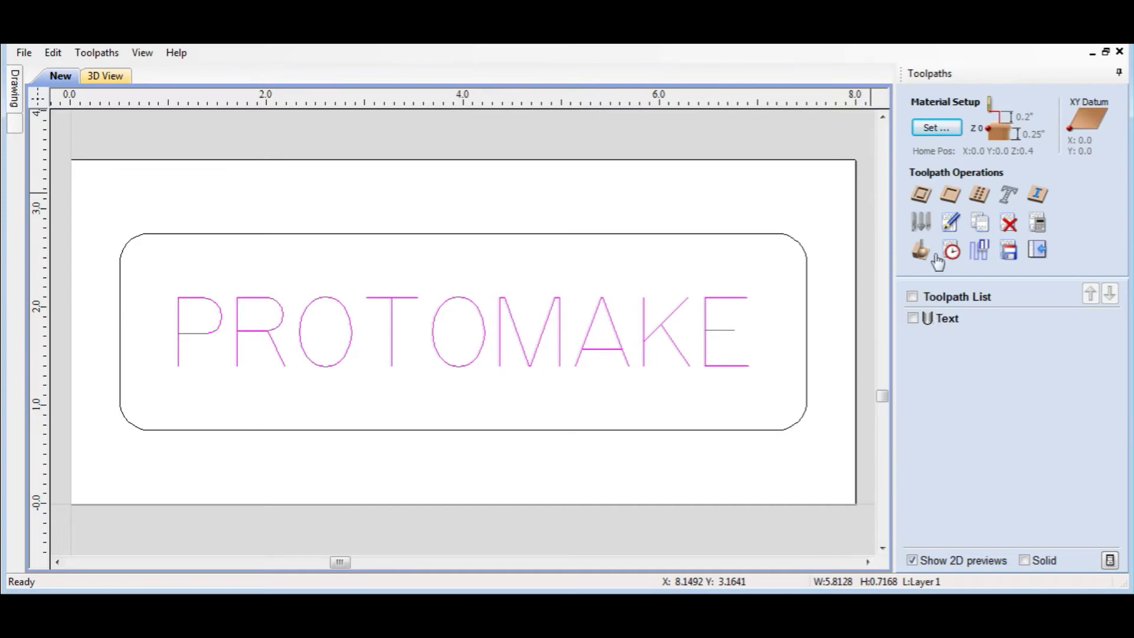
left_click(921, 196)
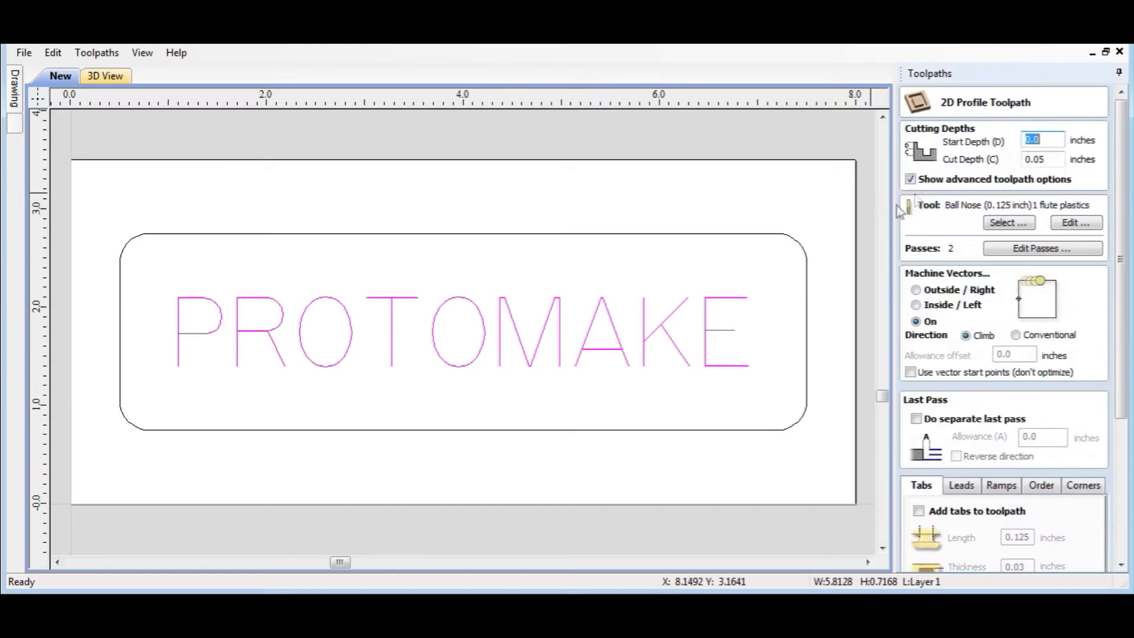
left_click(789, 238)
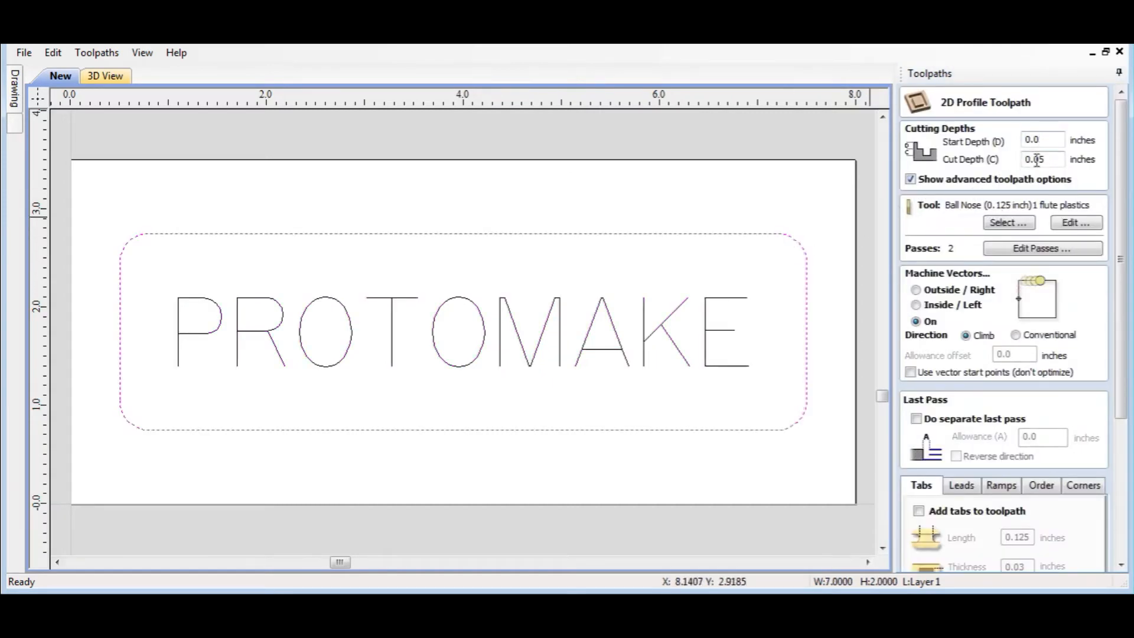
left_click_drag(1035, 157, 1063, 158)
type("2")
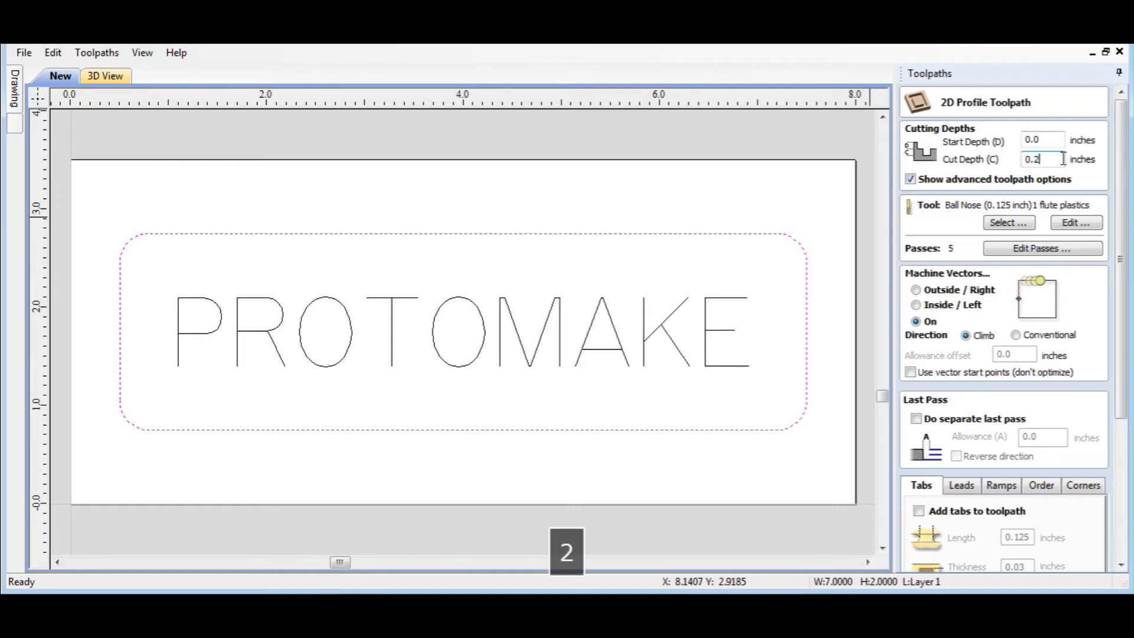
type("5")
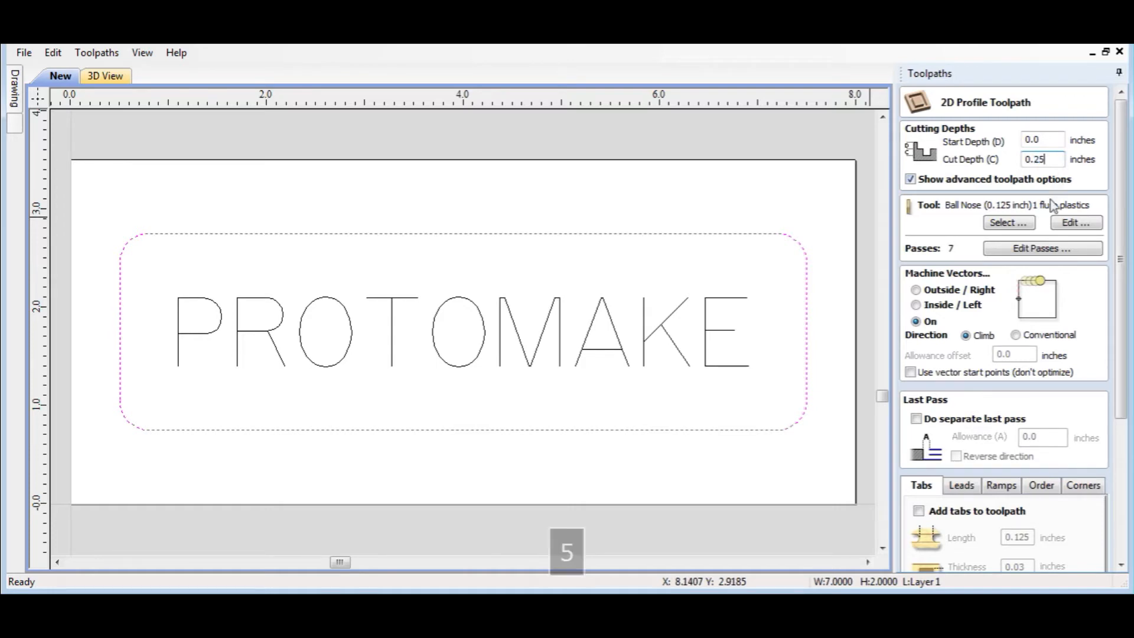
Choose the End Mill (0.125) Plywood cutter from the tool database for the outline's profile toolpath
left_click(1016, 227)
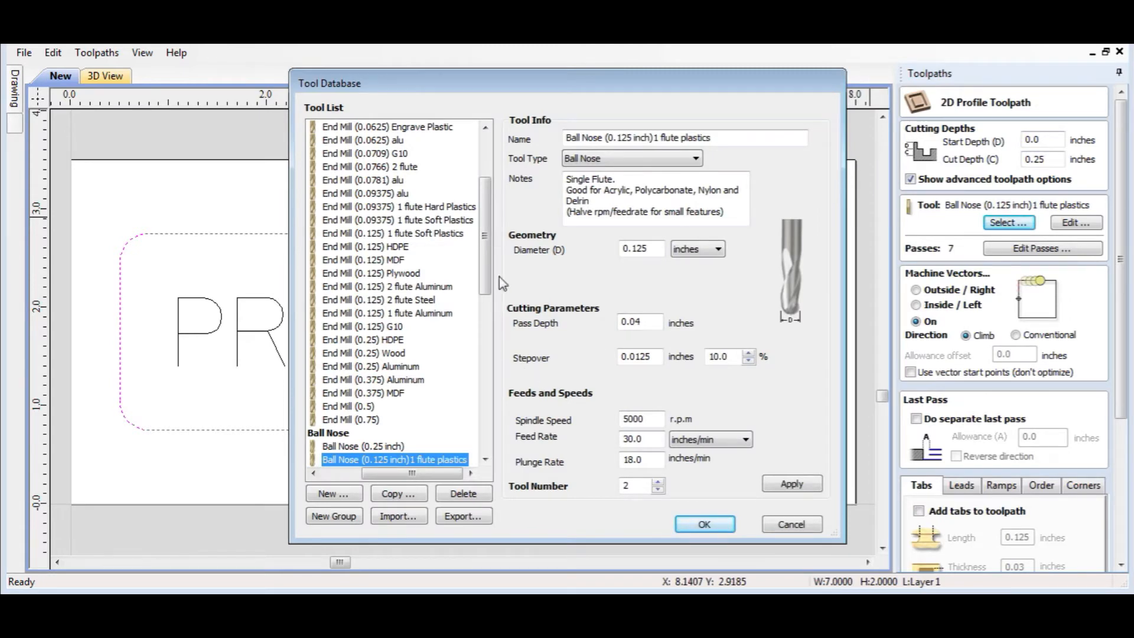
left_click(389, 275)
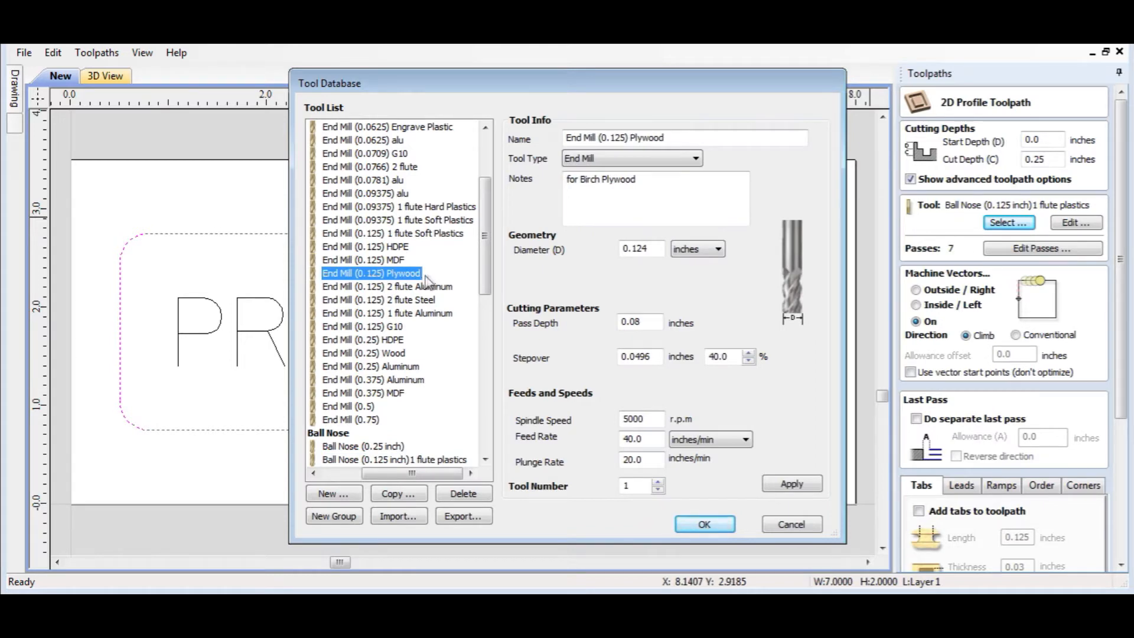
left_click(790, 484)
left_click(705, 524)
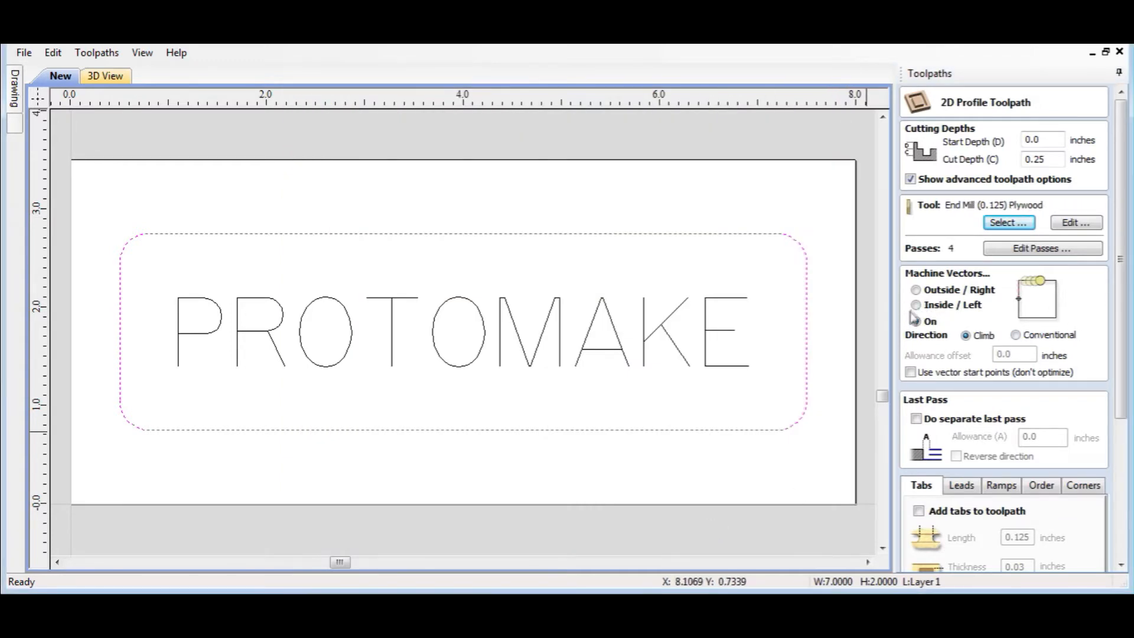
Set the toolpath to machine outside the rectangle vector and name it Outside Route
left_click(915, 290)
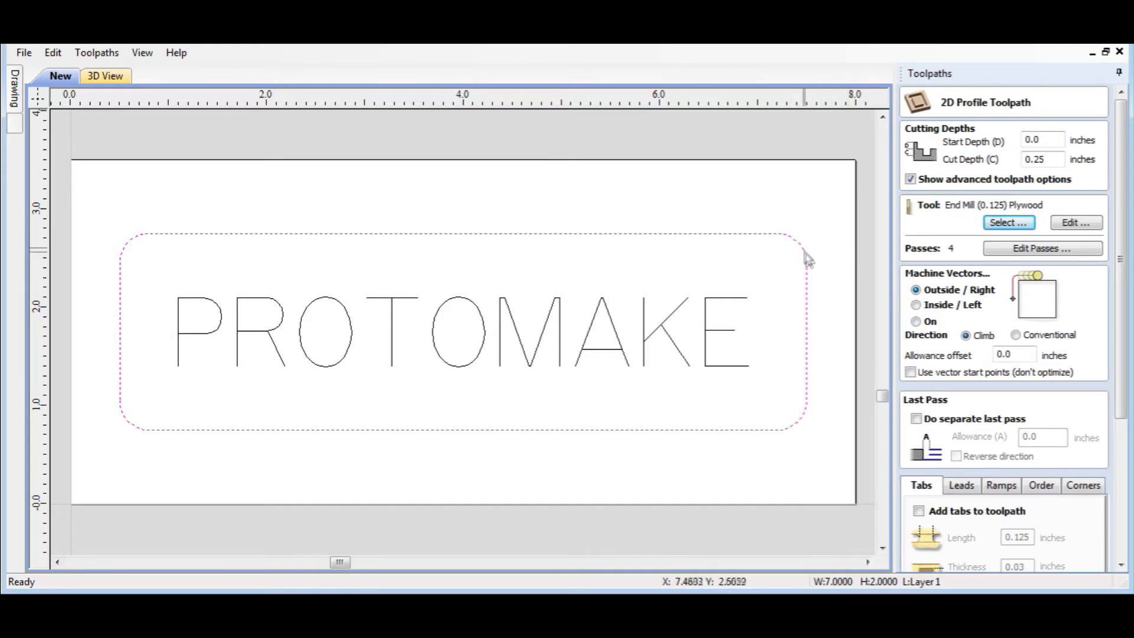
left_click_drag(1120, 259, 1124, 467)
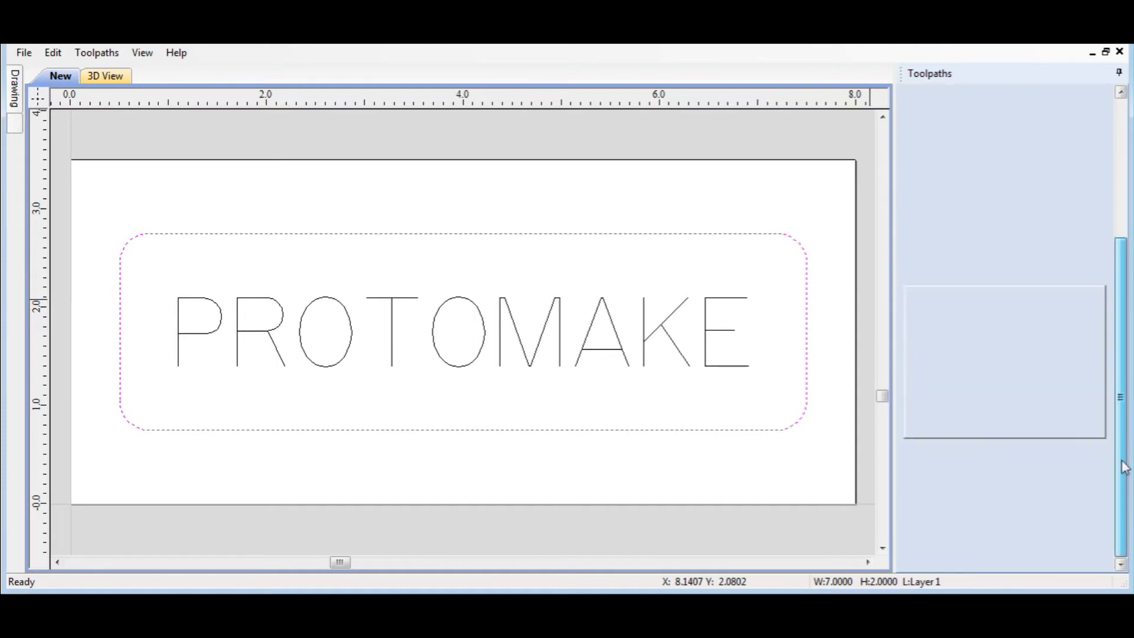
left_click_drag(1004, 534, 869, 529)
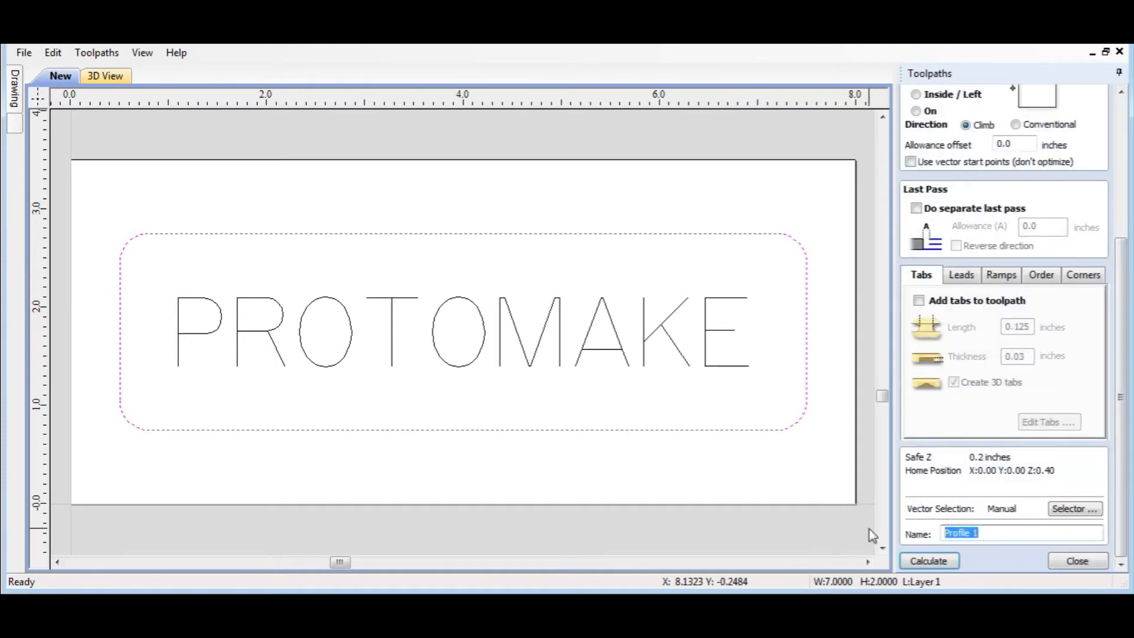
type("Outside Route")
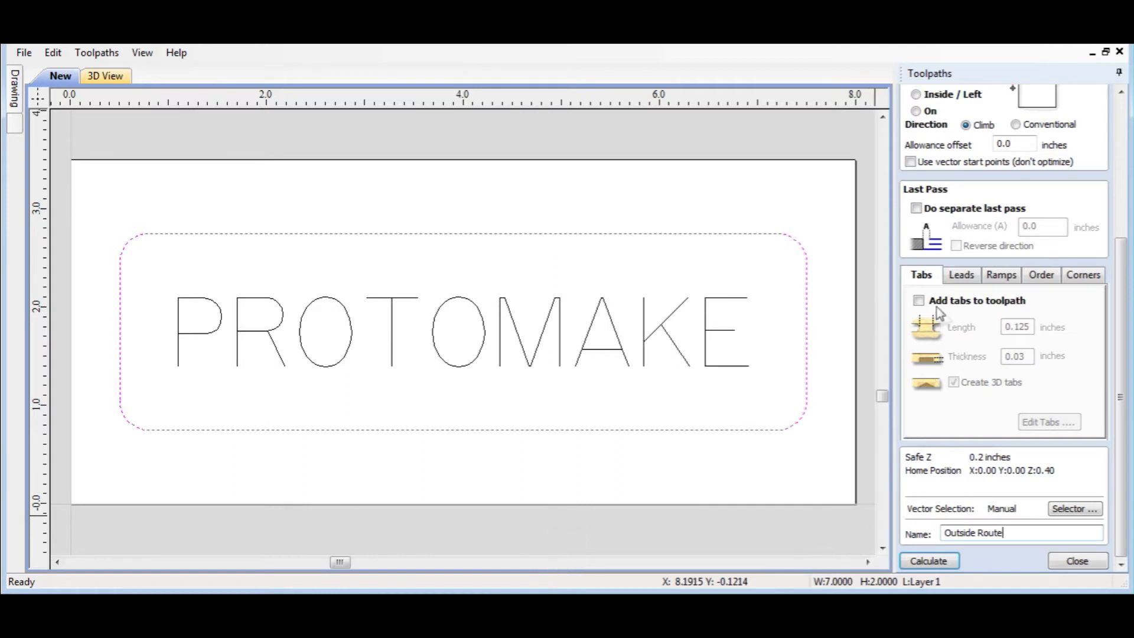
Enable tabs with a thickness of 0.045 inches and add four evenly distributed tabs to the rounded rectangle
left_click(919, 301)
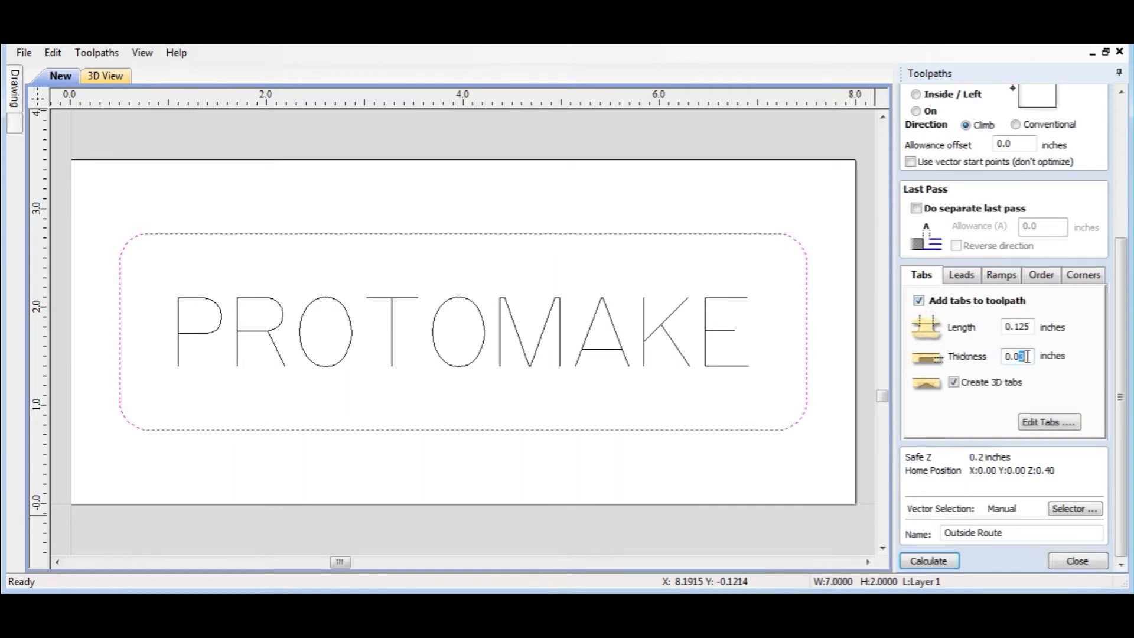
type("45")
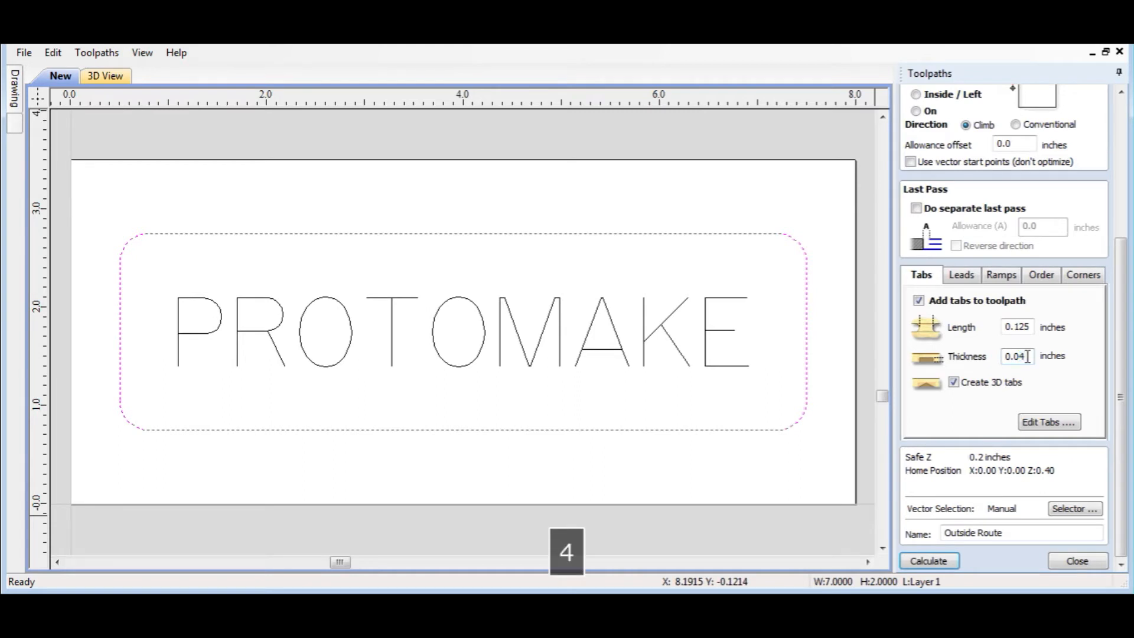
left_click(1045, 422)
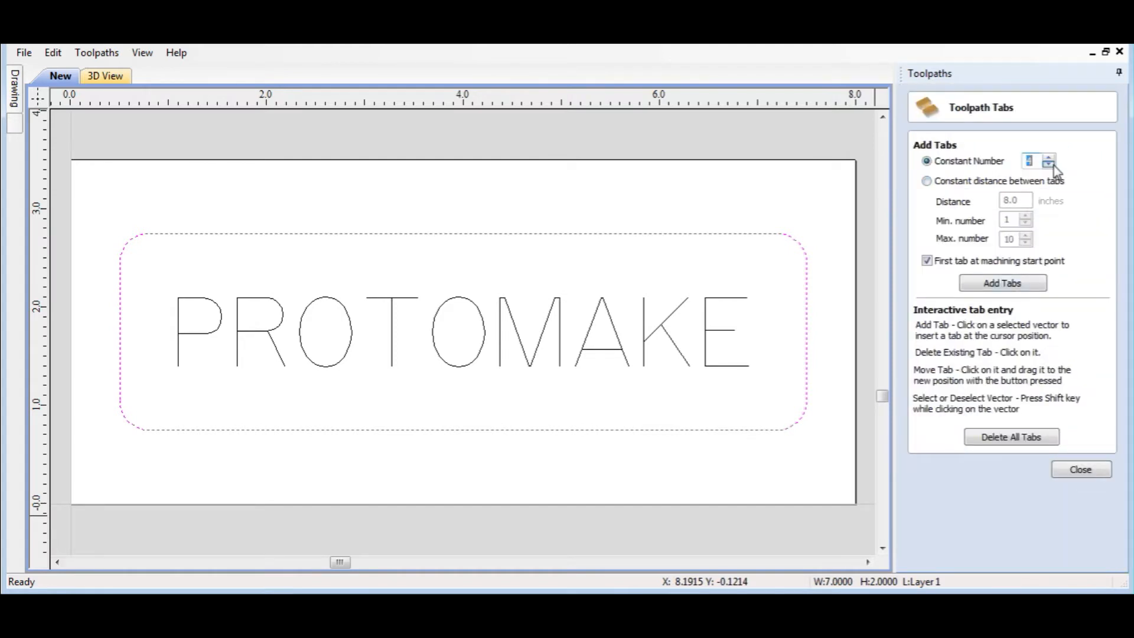
left_click(1004, 285)
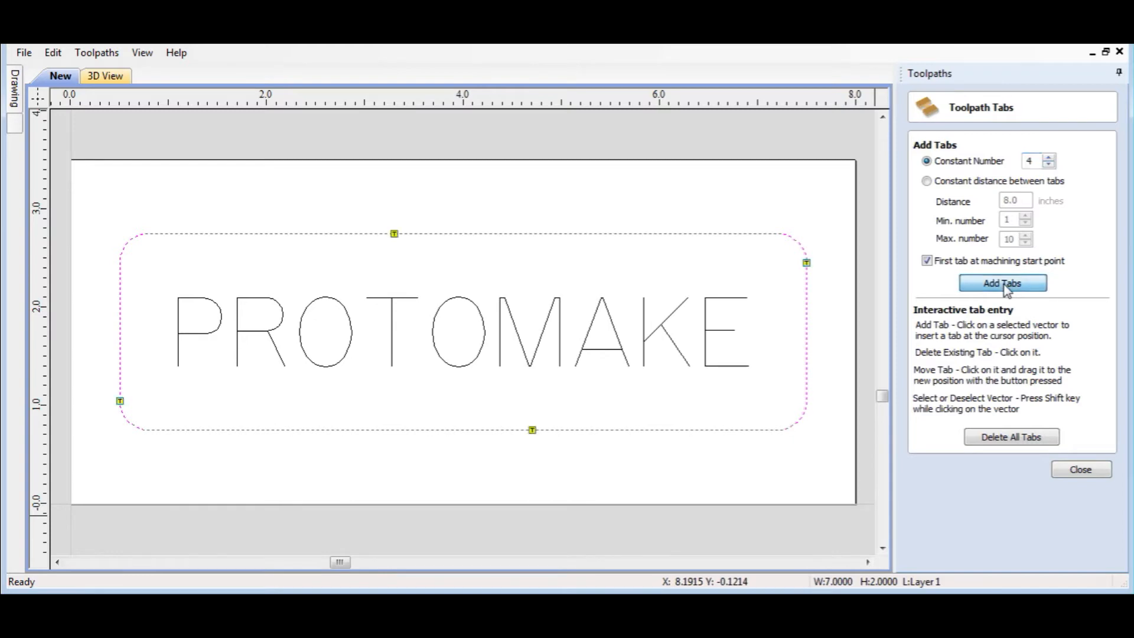
left_click(1080, 468)
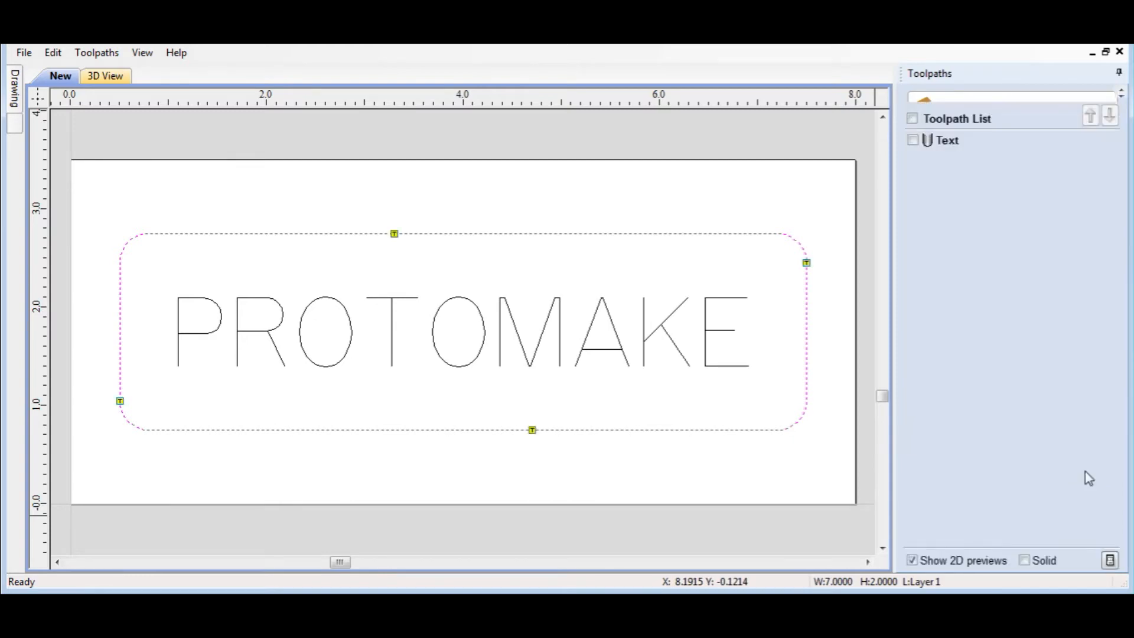
Add circular leads with a 0.07 inch radius and zig zag ramps with a 0.125 inch distance to the Outside Route toolpath
left_click(963, 485)
left_click_drag(1120, 414, 1125, 541)
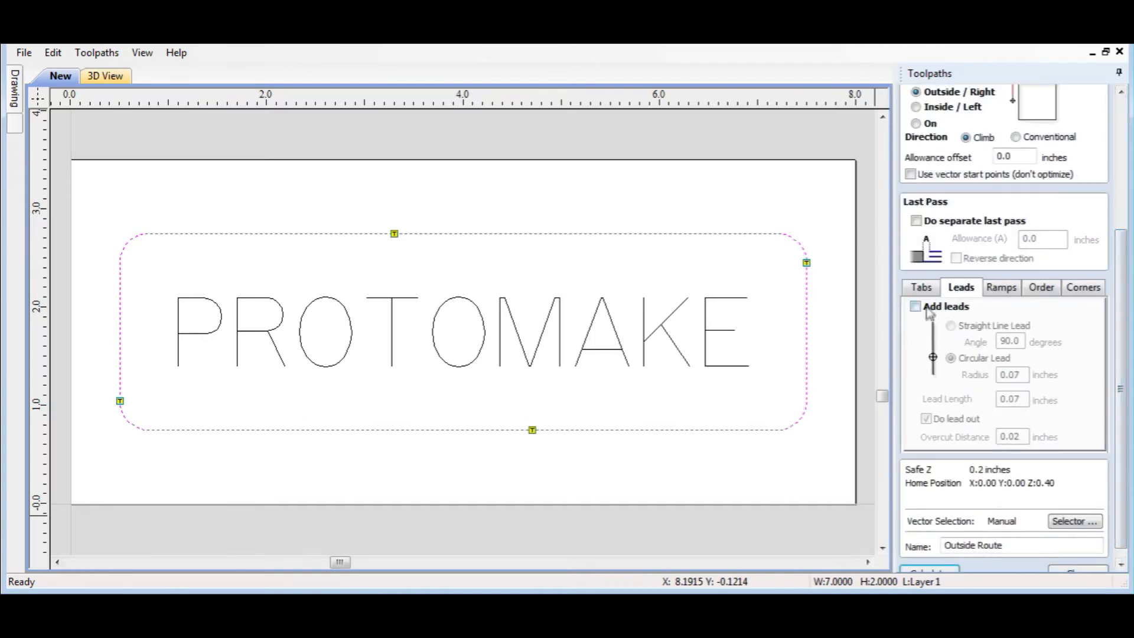
left_click(918, 307)
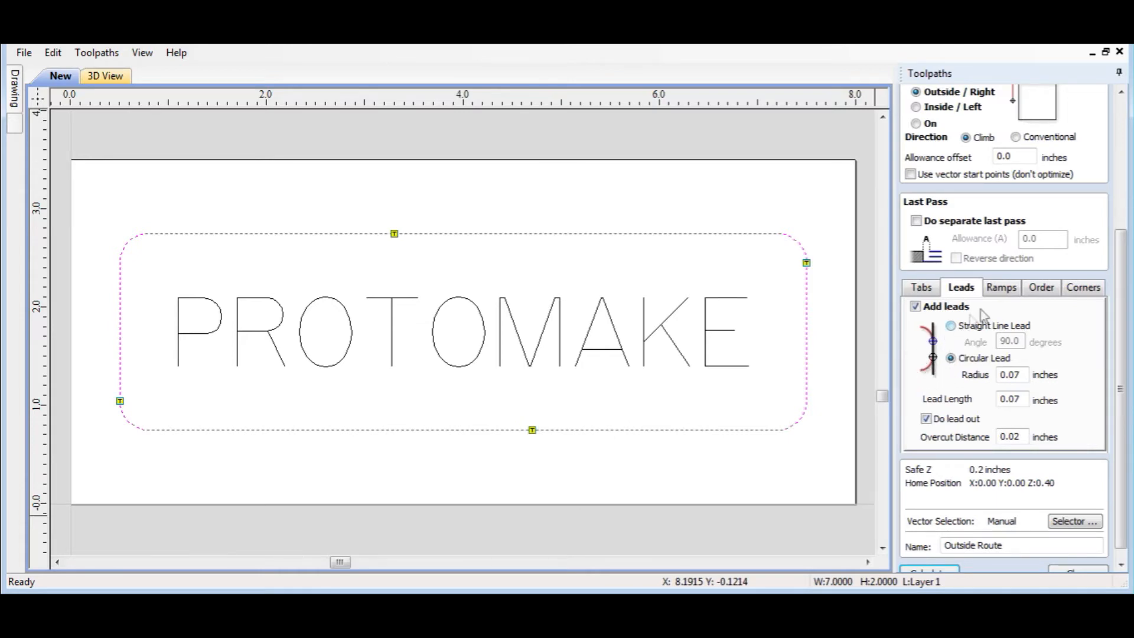
left_click(1002, 288)
left_click(946, 309)
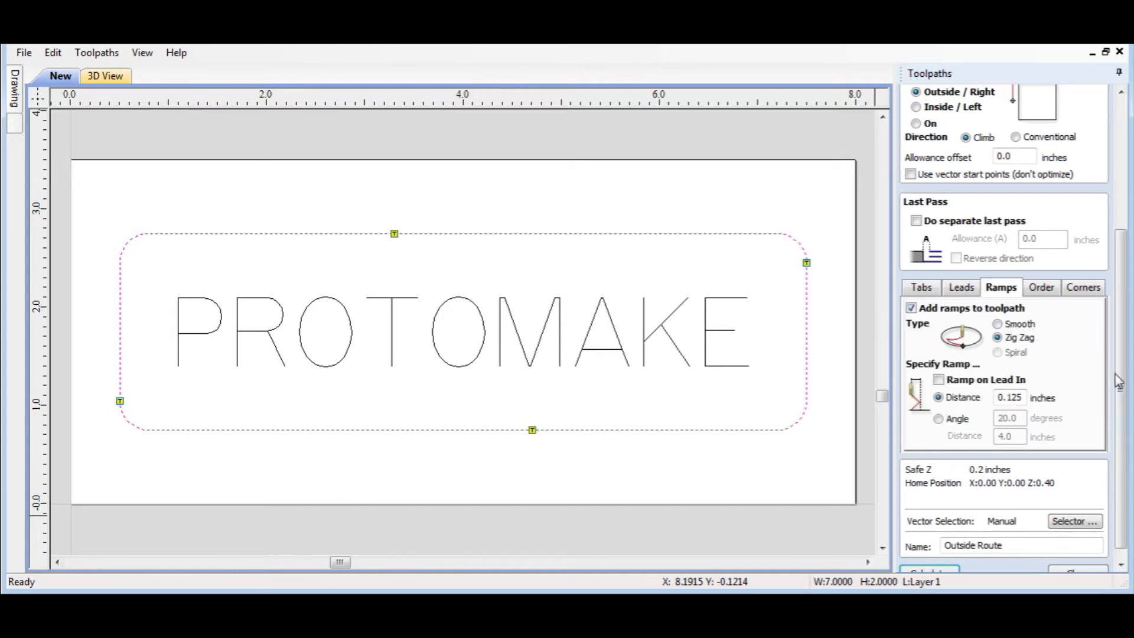
left_click_drag(1118, 381, 1120, 391)
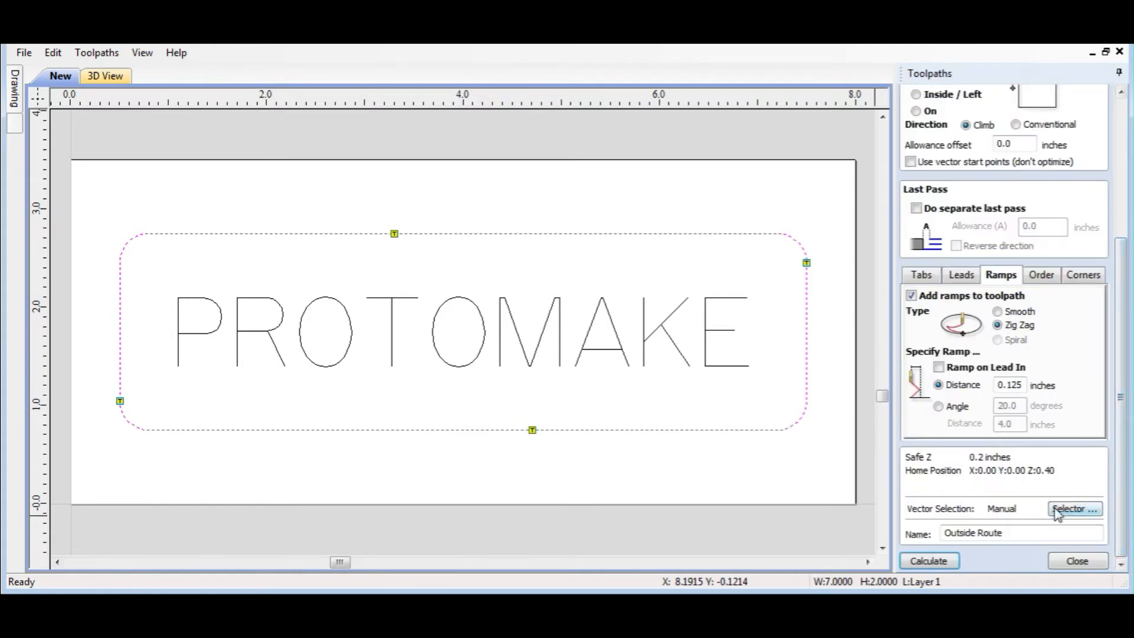
Calculate the Outside Route toolpath and run its animated cutting preview, raising the simulation speed to maximum
left_click(927, 561)
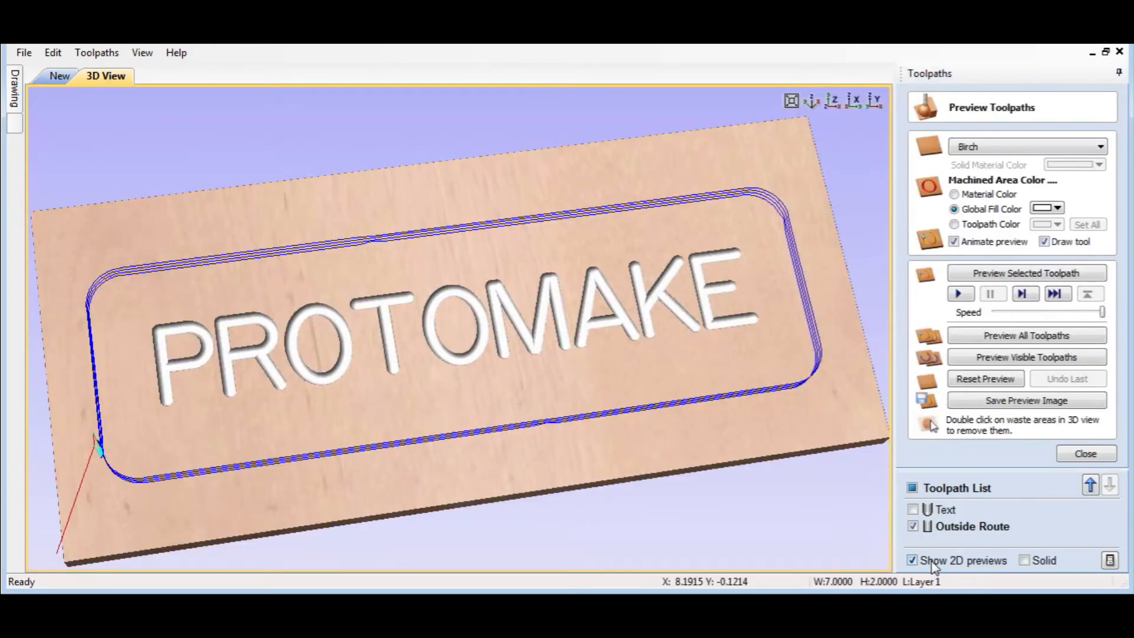
left_click_drag(561, 321, 573, 278)
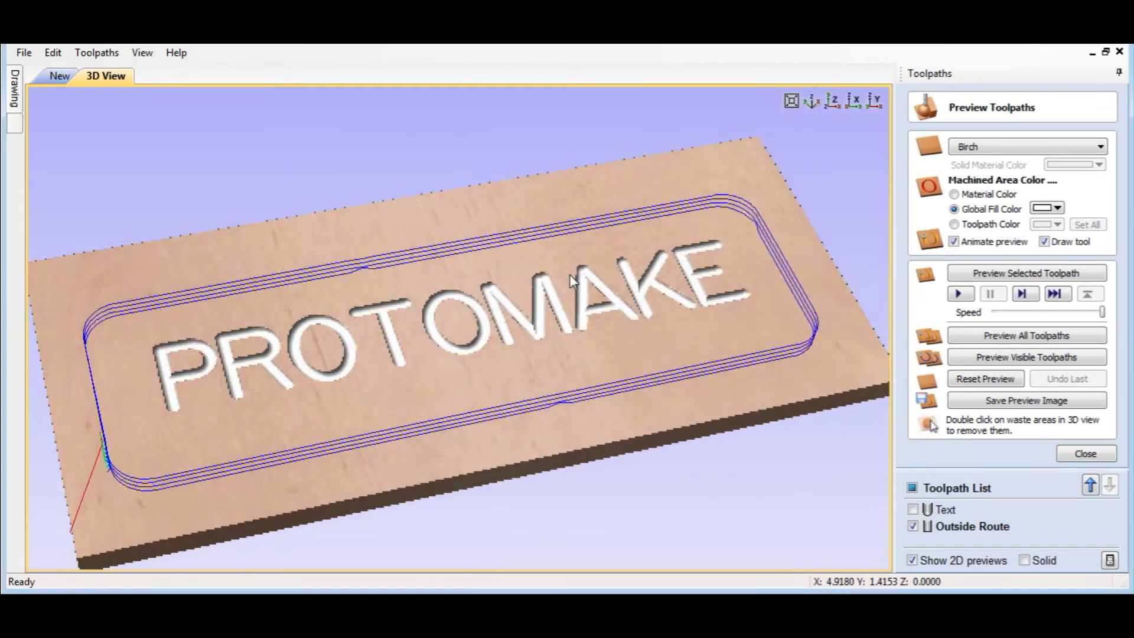
left_click(1020, 310)
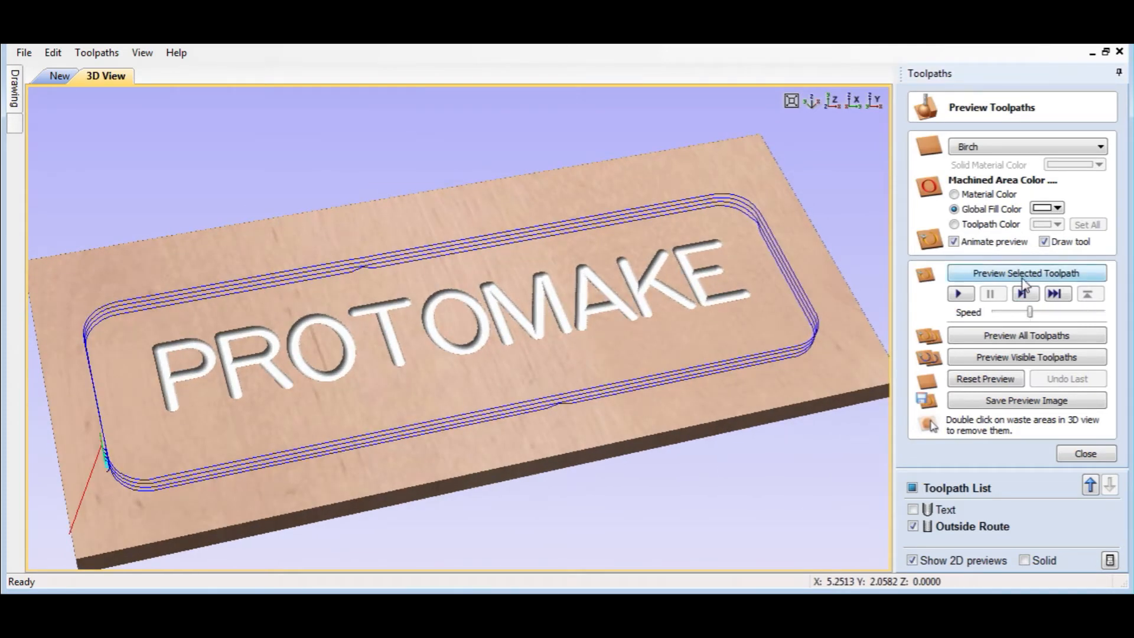
left_click(1025, 282)
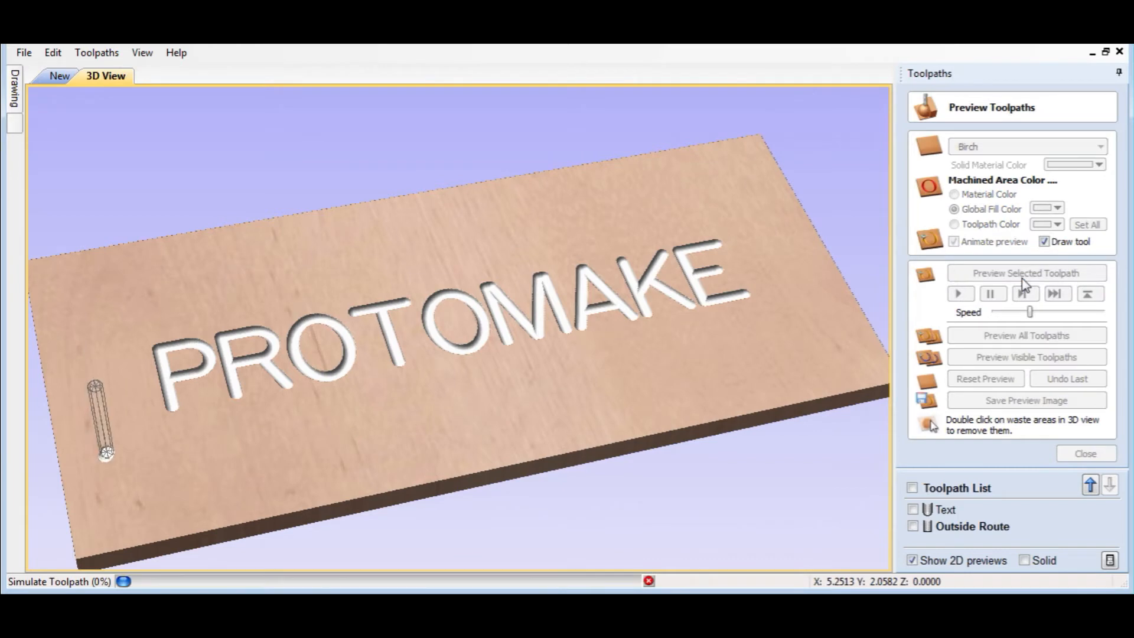
left_click(1082, 313)
left_click(1085, 314)
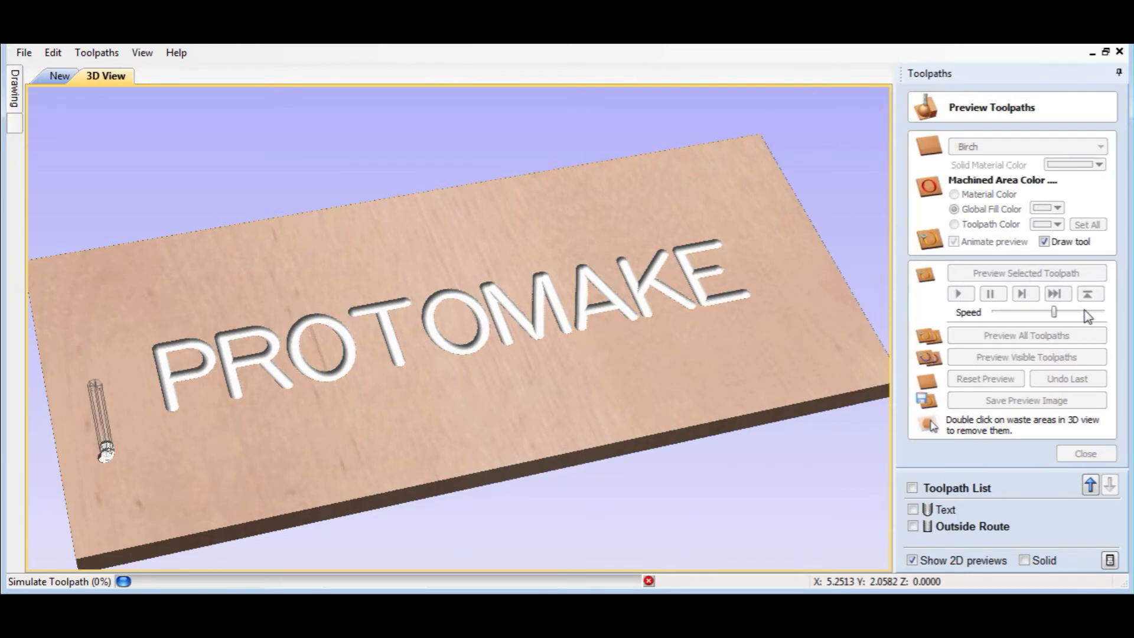
left_click(1087, 314)
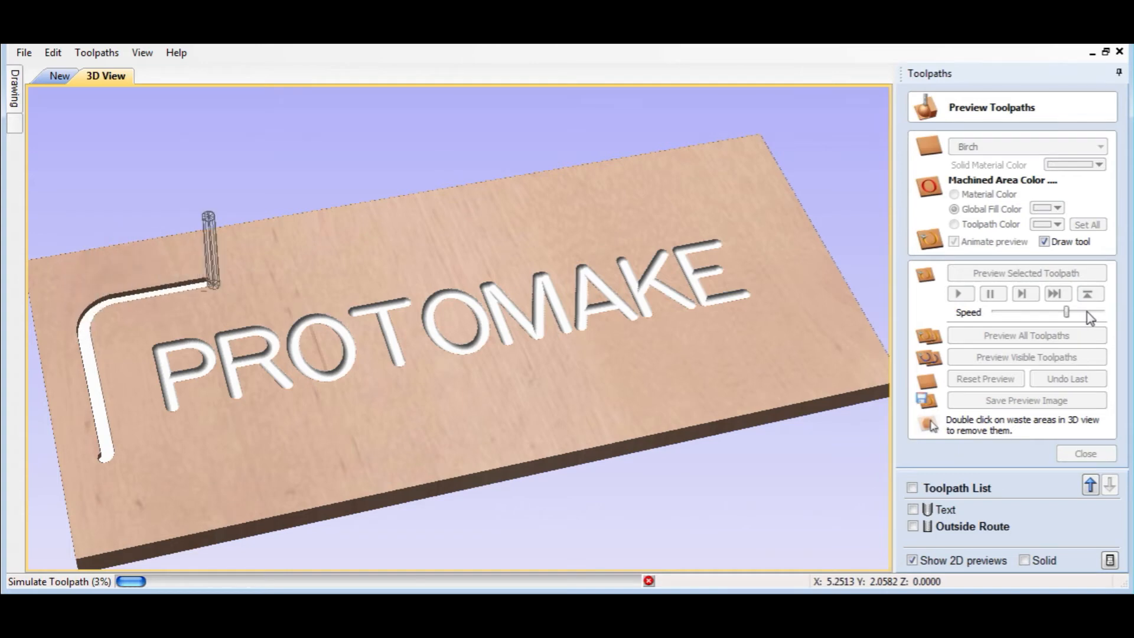
left_click(1092, 314)
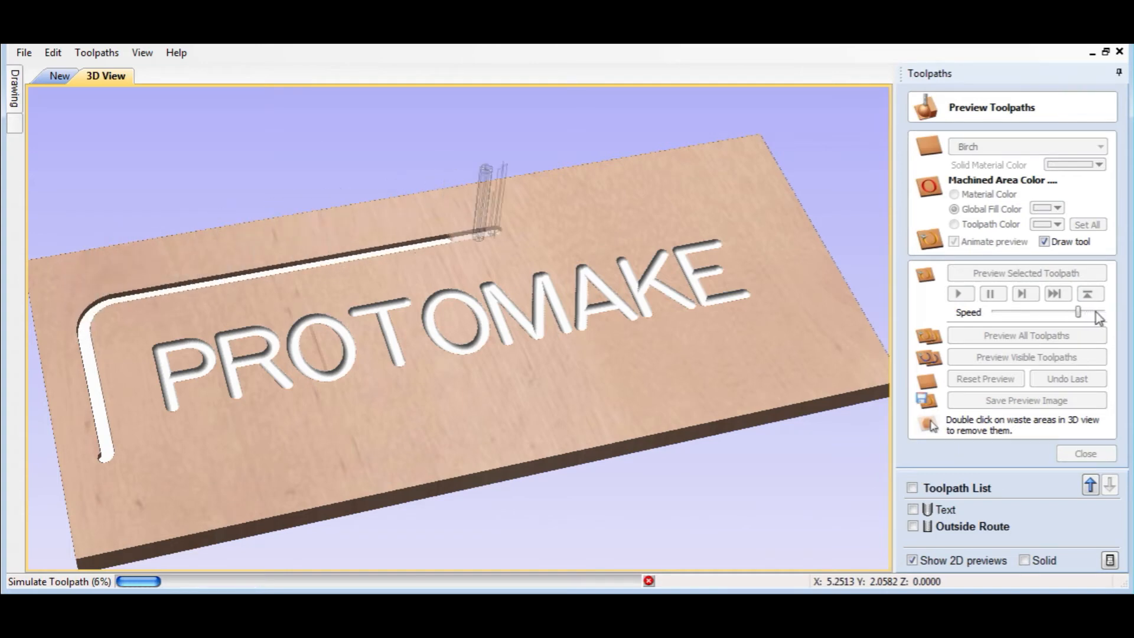
left_click(1099, 314)
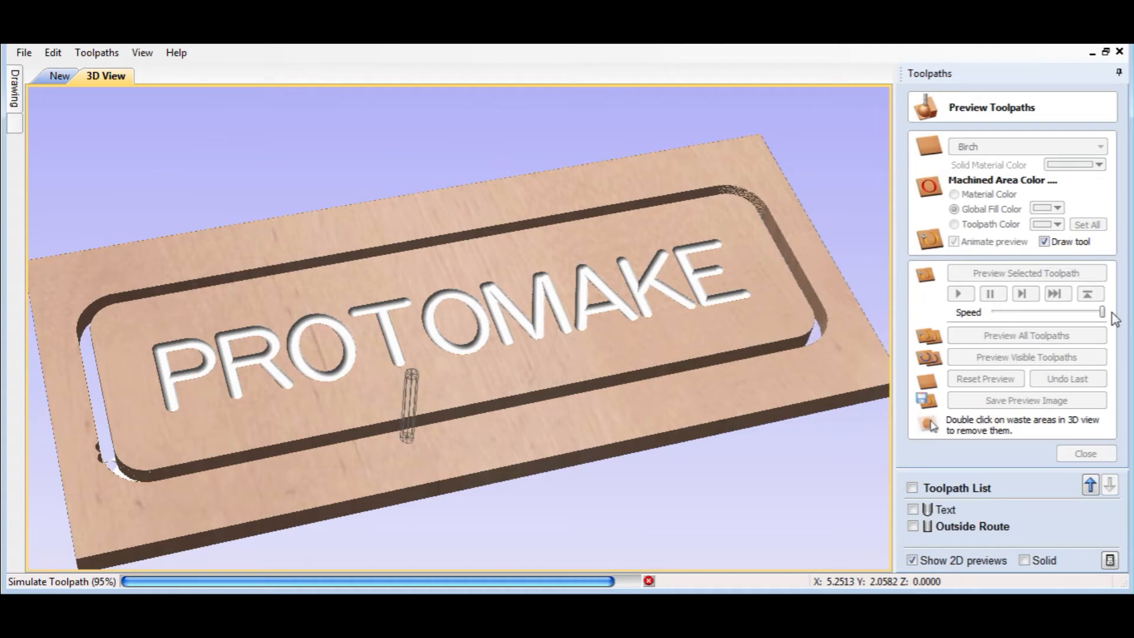
Examine the tabs around the simulated cut-out from different angles and close the toolpath preview
left_click_drag(452, 322, 685, 239)
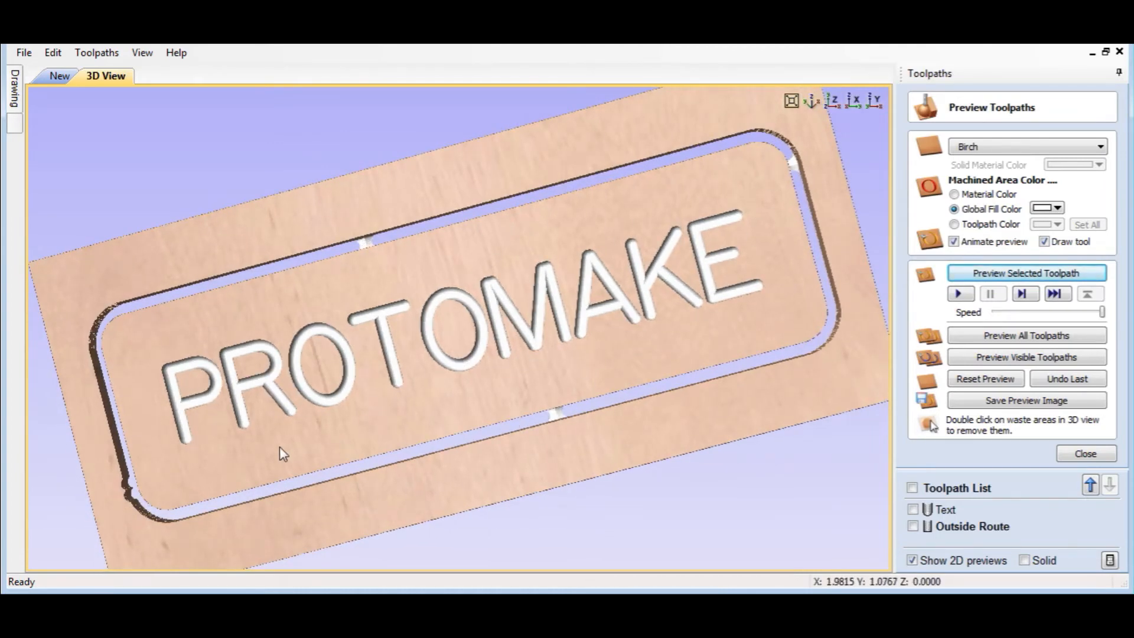
left_click_drag(165, 493, 108, 455)
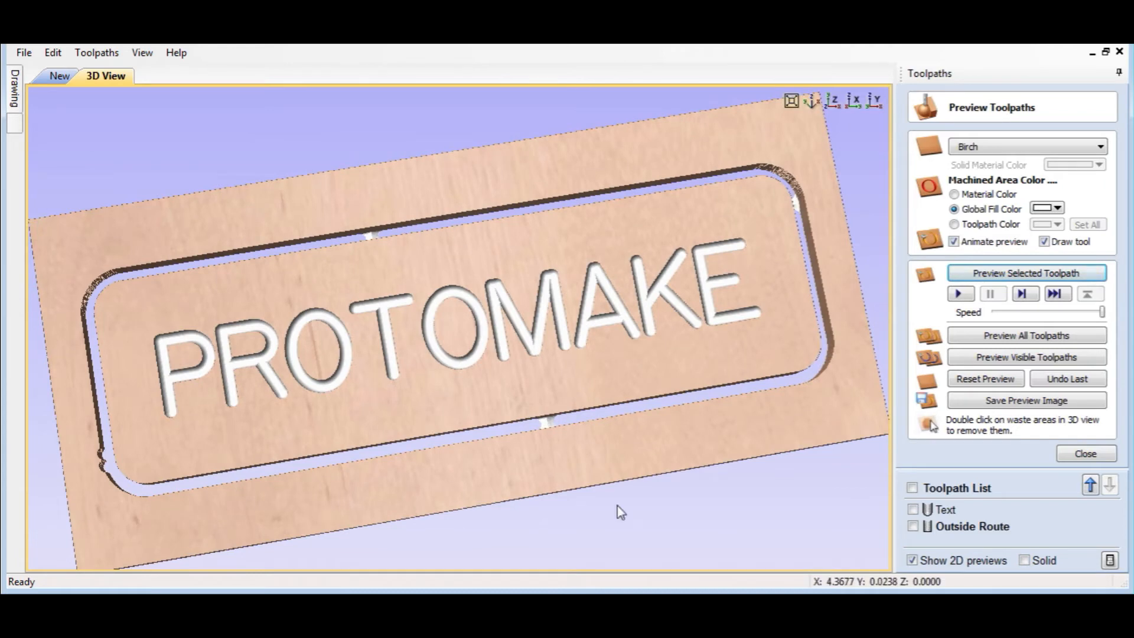
left_click(1085, 454)
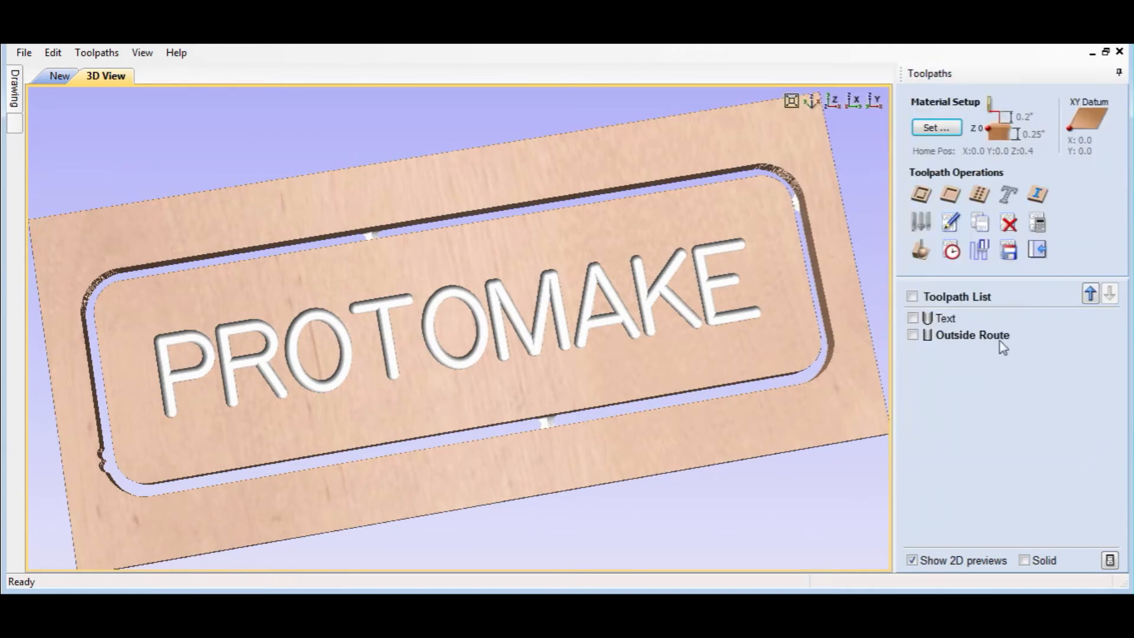
Reposition the Outside Route tab on the rectangle's left edge upward to about Y 1.3 inches and recalculate the toolpath
left_click(998, 341)
left_click(949, 222)
left_click_drag(1120, 341, 1120, 490)
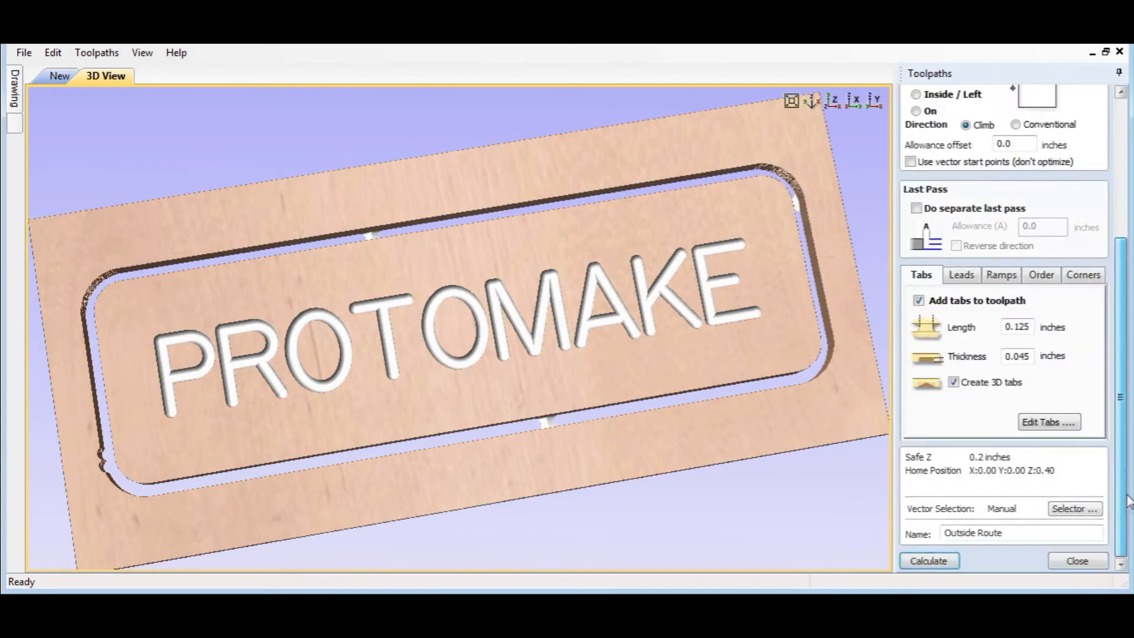
left_click(1051, 422)
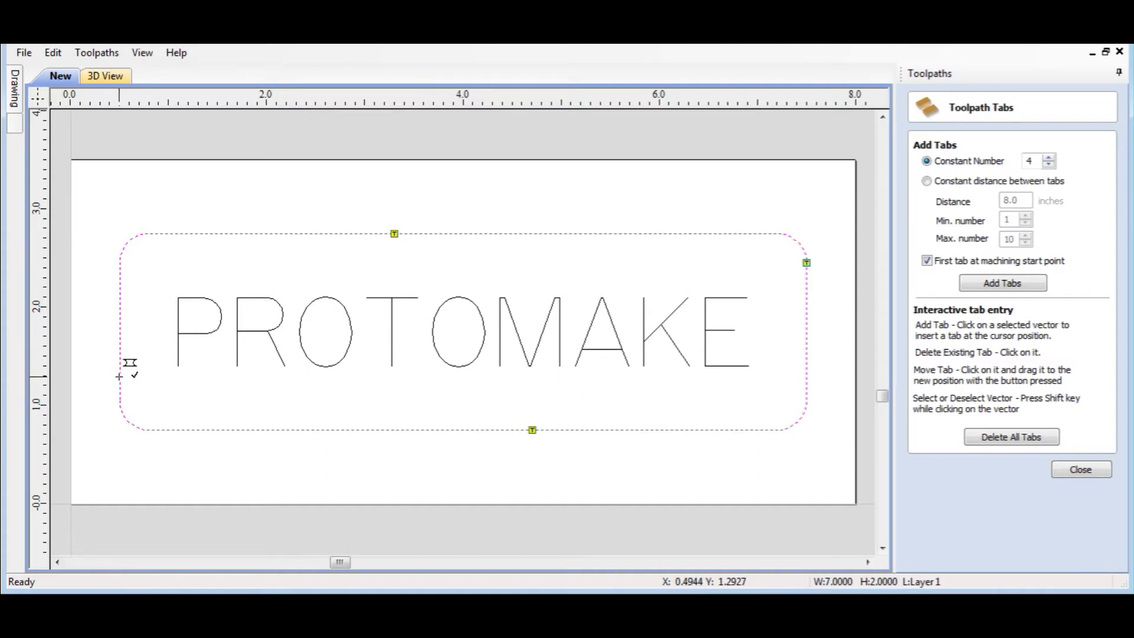
left_click(119, 373)
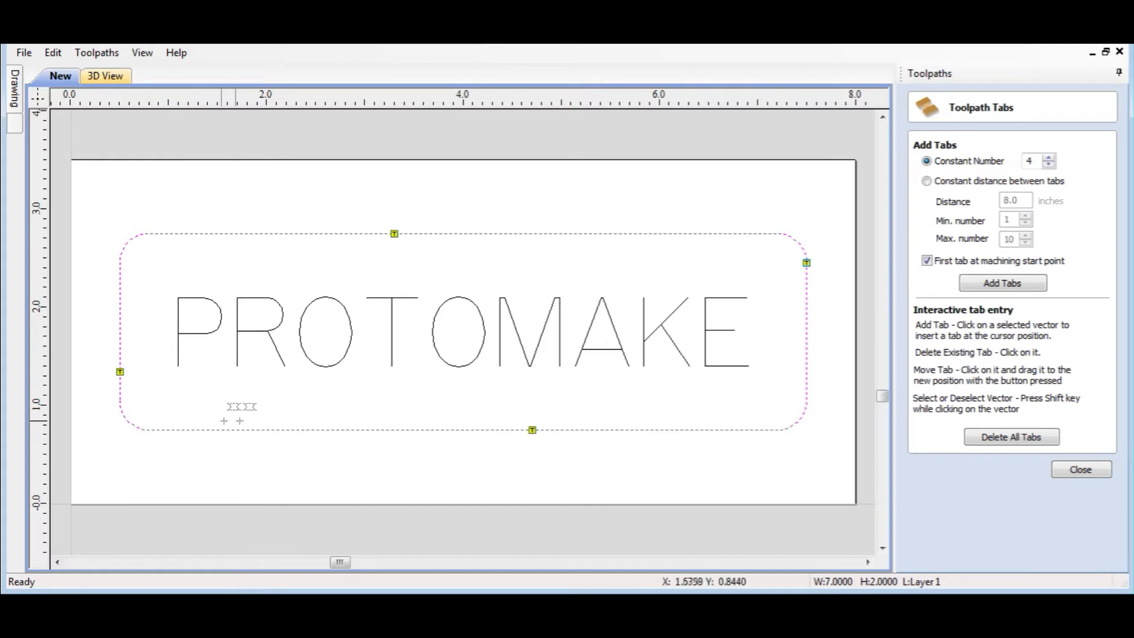
left_click(1093, 472)
scroll(1124, 508, "down", 5)
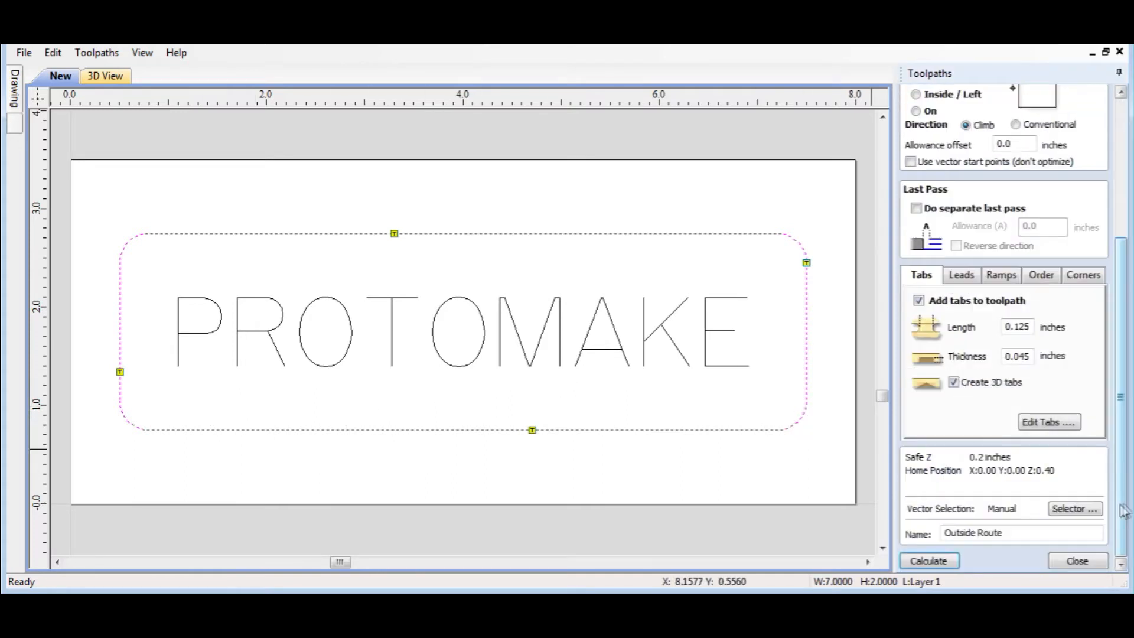
left_click(939, 561)
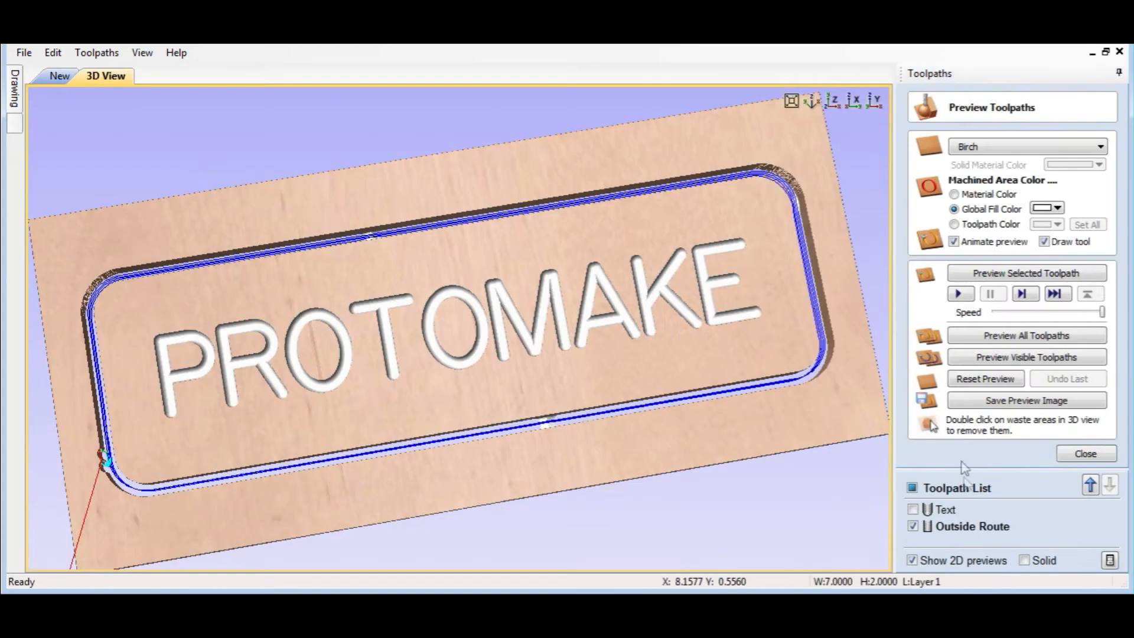
Reset the preview, simulate all toolpaths again, and examine the repositioned tab on the sign
left_click(986, 381)
left_click(1017, 337)
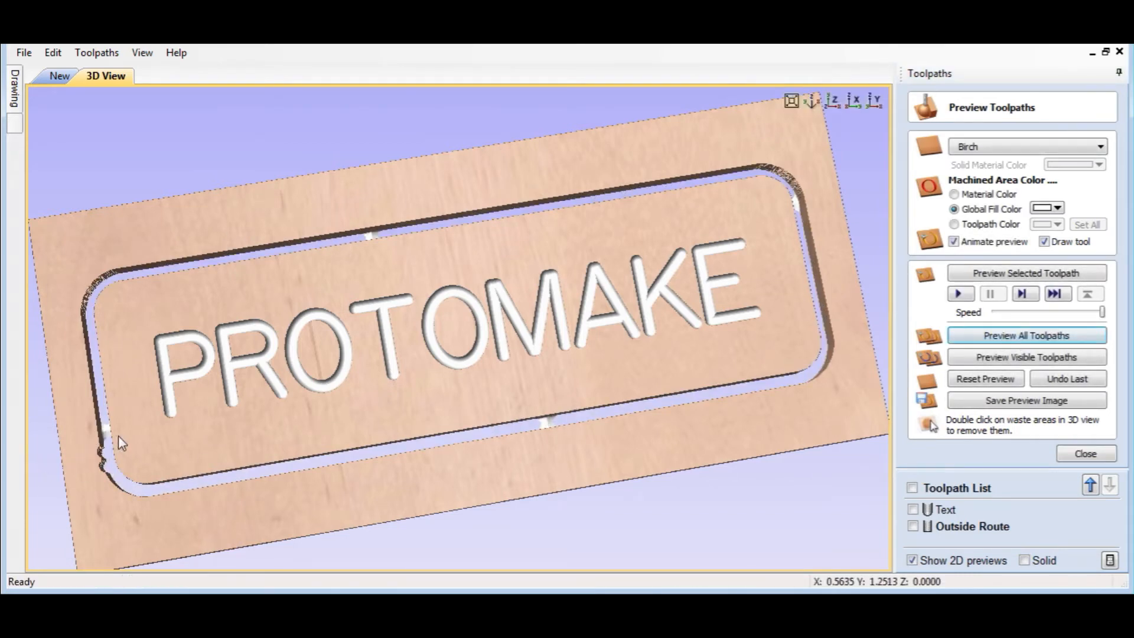
left_click(1085, 453)
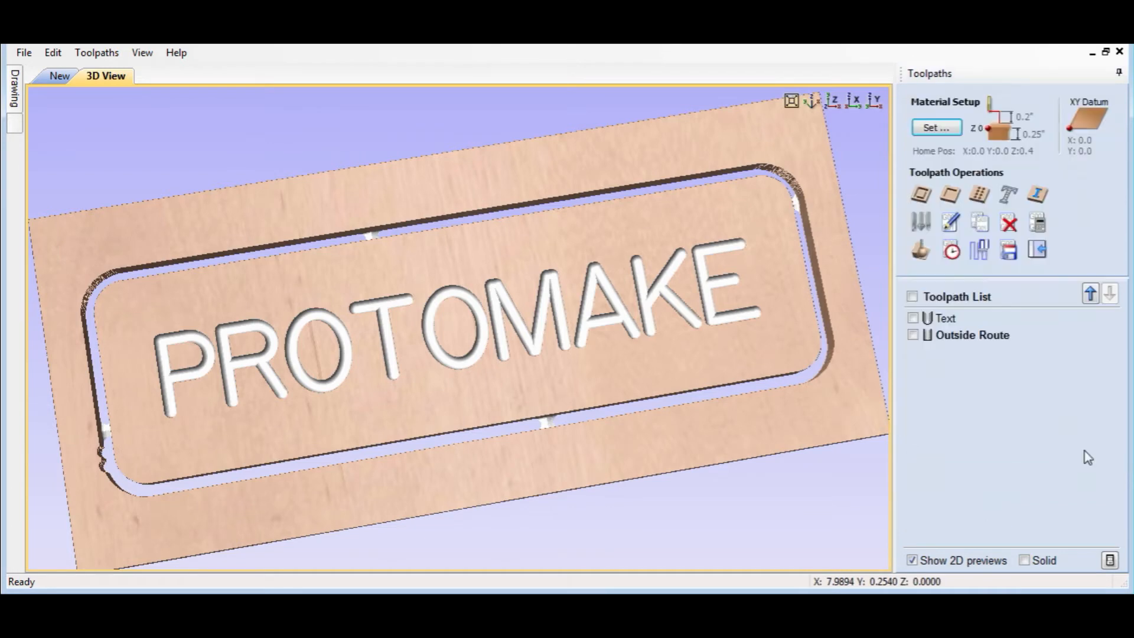
left_click_drag(507, 306, 528, 248)
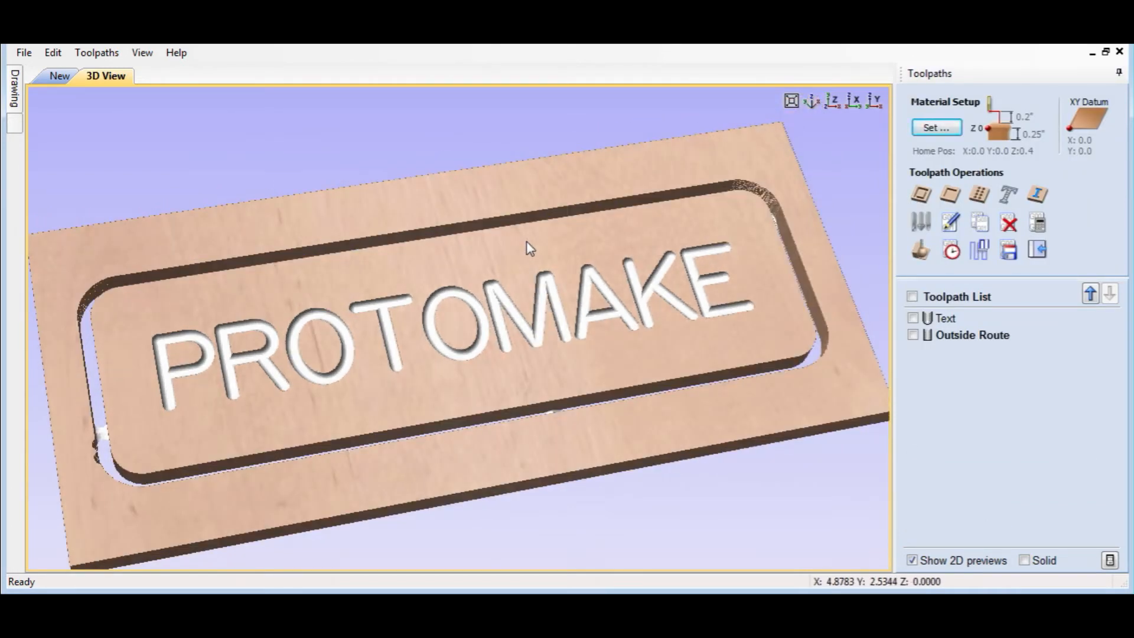
left_click_drag(527, 242, 533, 281)
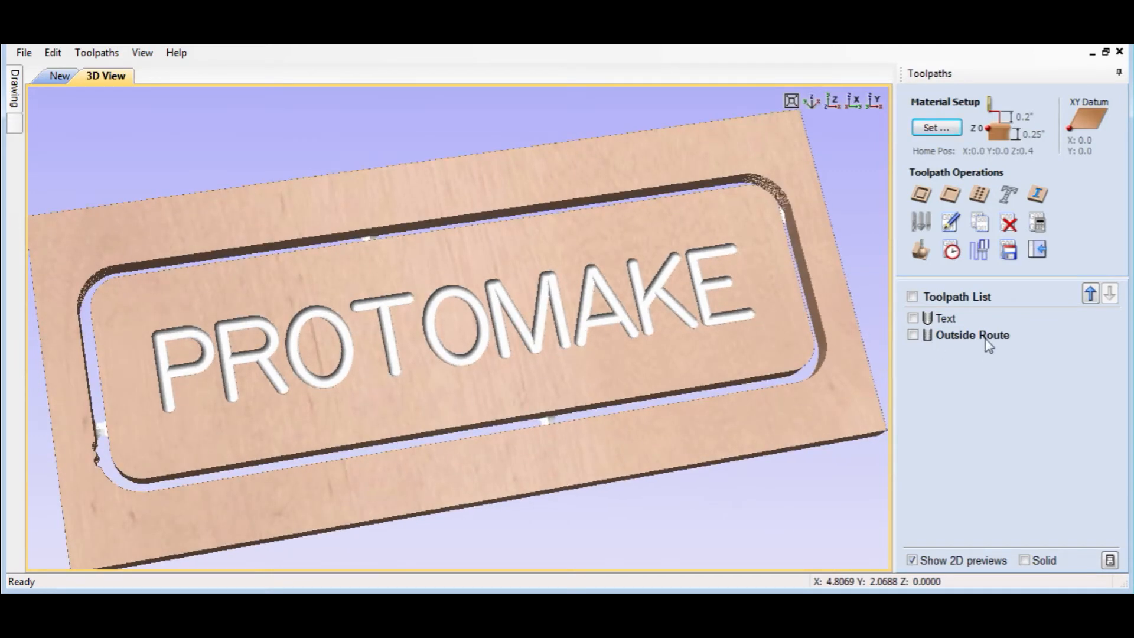
Duplicate the Text toolpath and open the copy for editing with the rounded rectangle selected as its vector
left_click(945, 319)
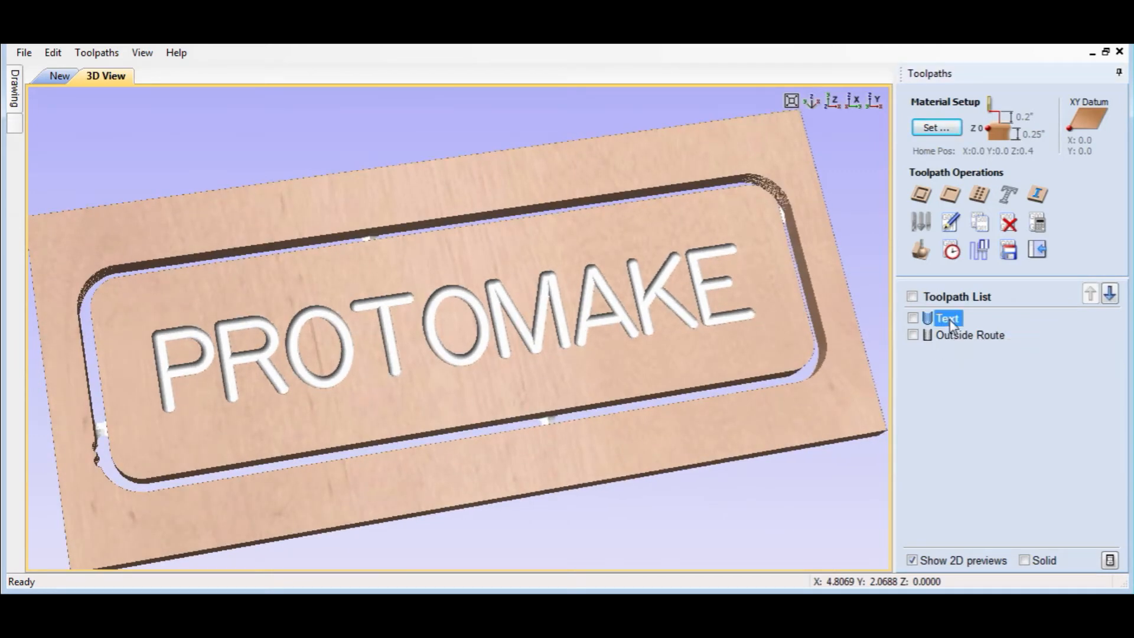
left_click(977, 227)
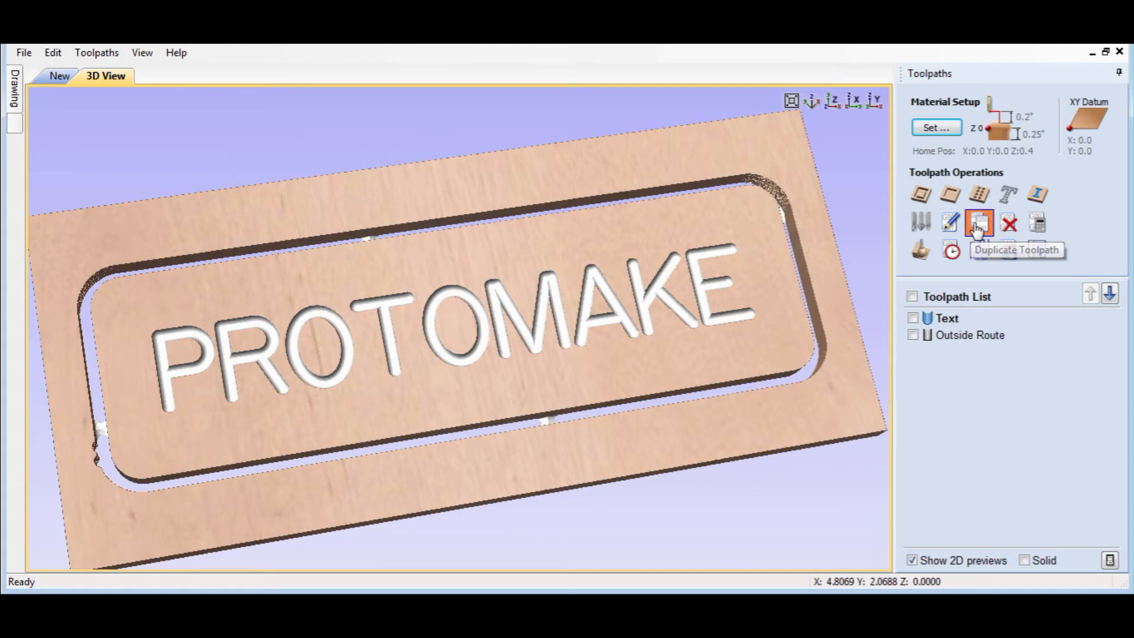
left_click(966, 335)
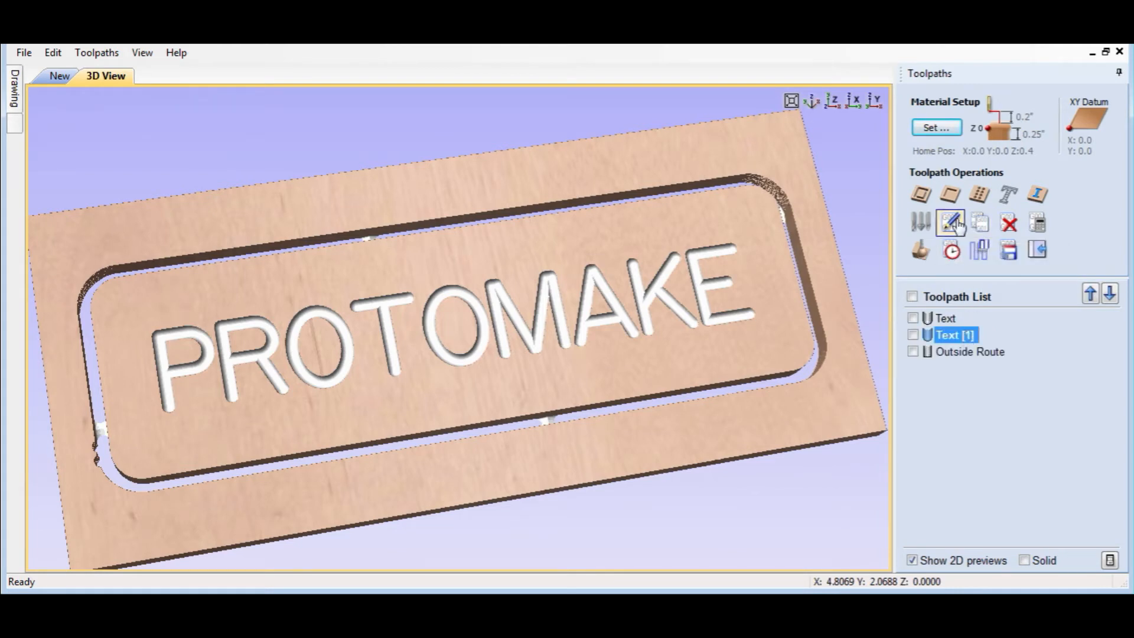
left_click(949, 222)
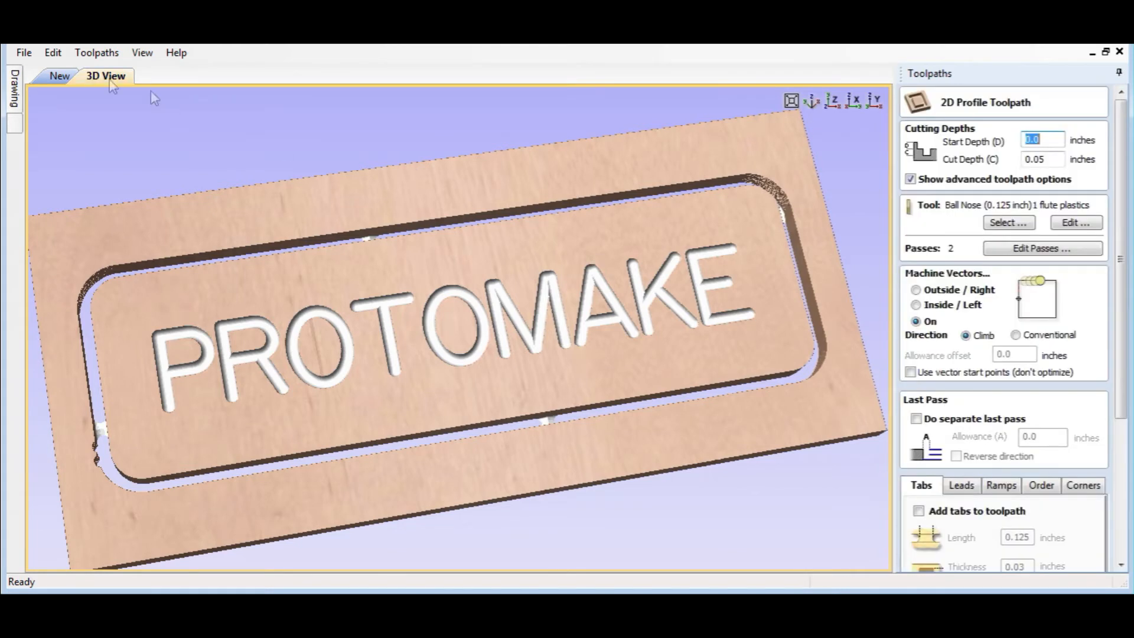
left_click(60, 76)
left_click(320, 234)
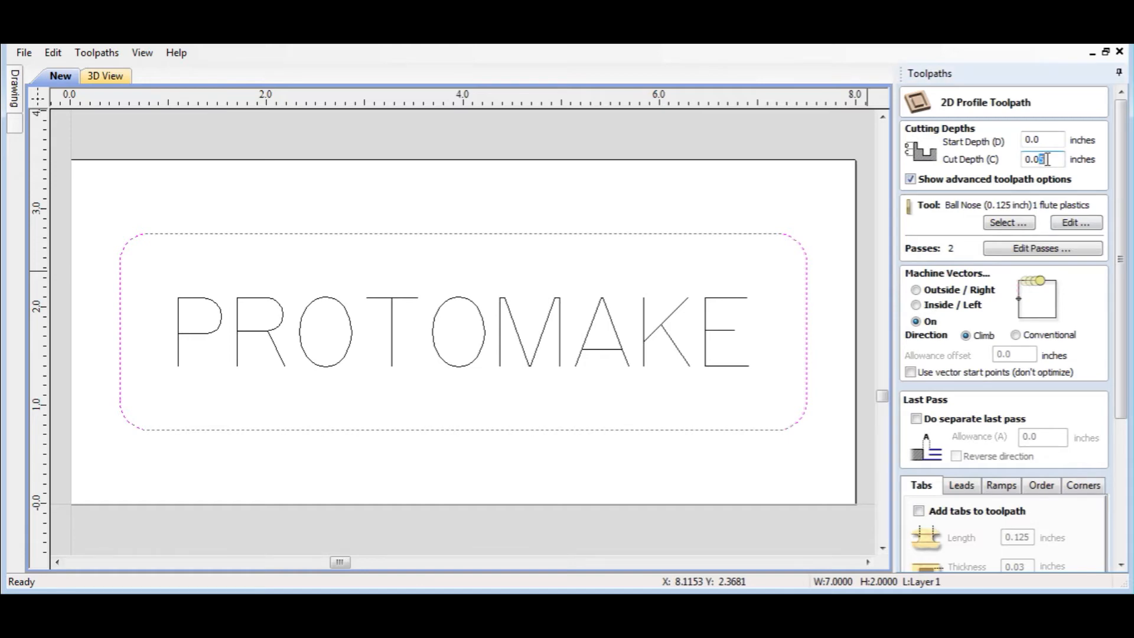
Set the duplicated toolpath's cut depth to 0.04 inches, name it Edge, and calculate it
left_click_drag(1122, 222, 1127, 385)
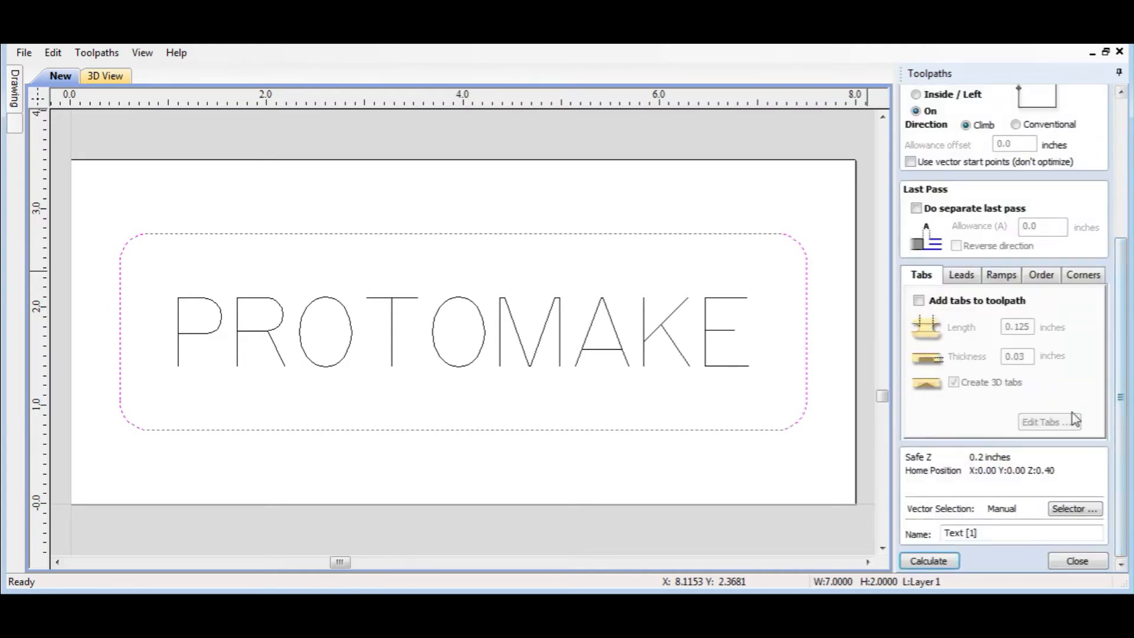
left_click_drag(1005, 537, 918, 534)
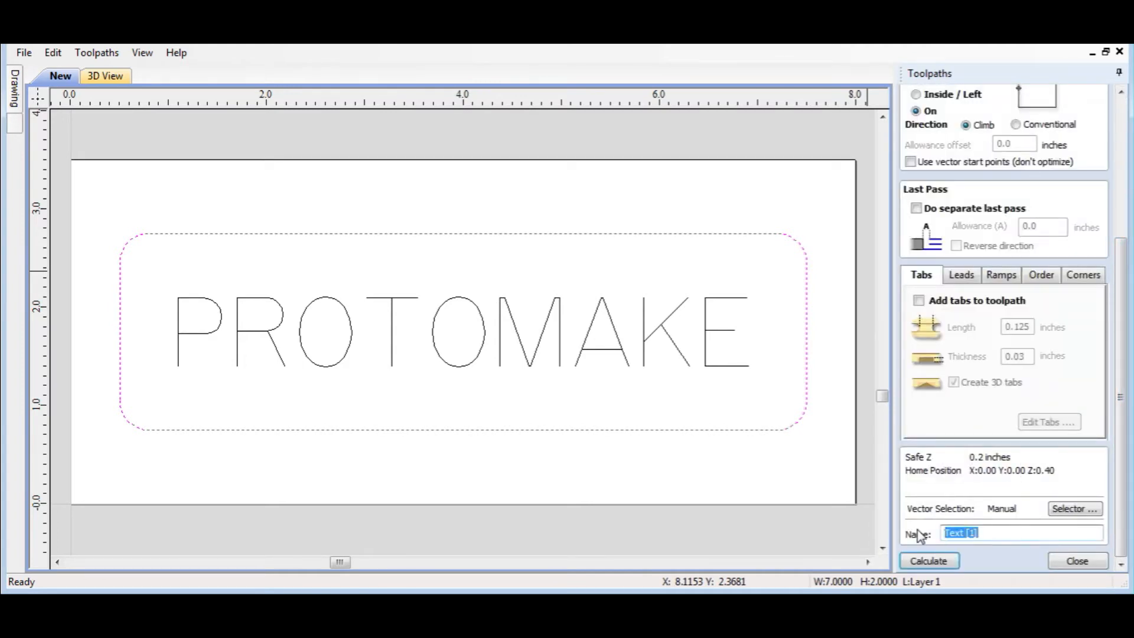
type("Edge")
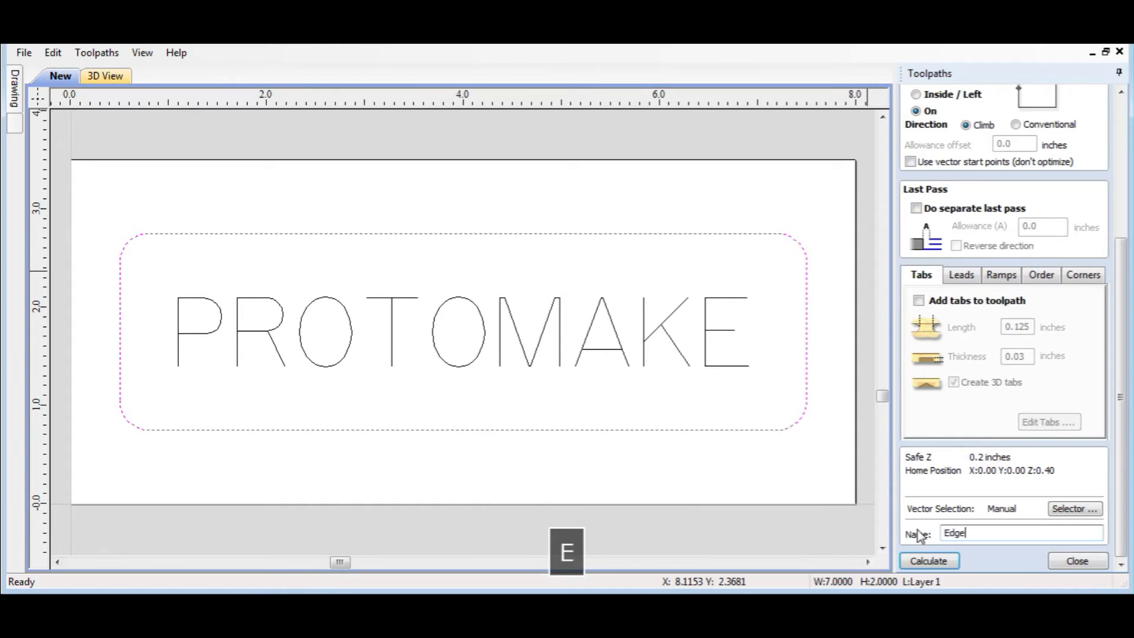
left_click(927, 559)
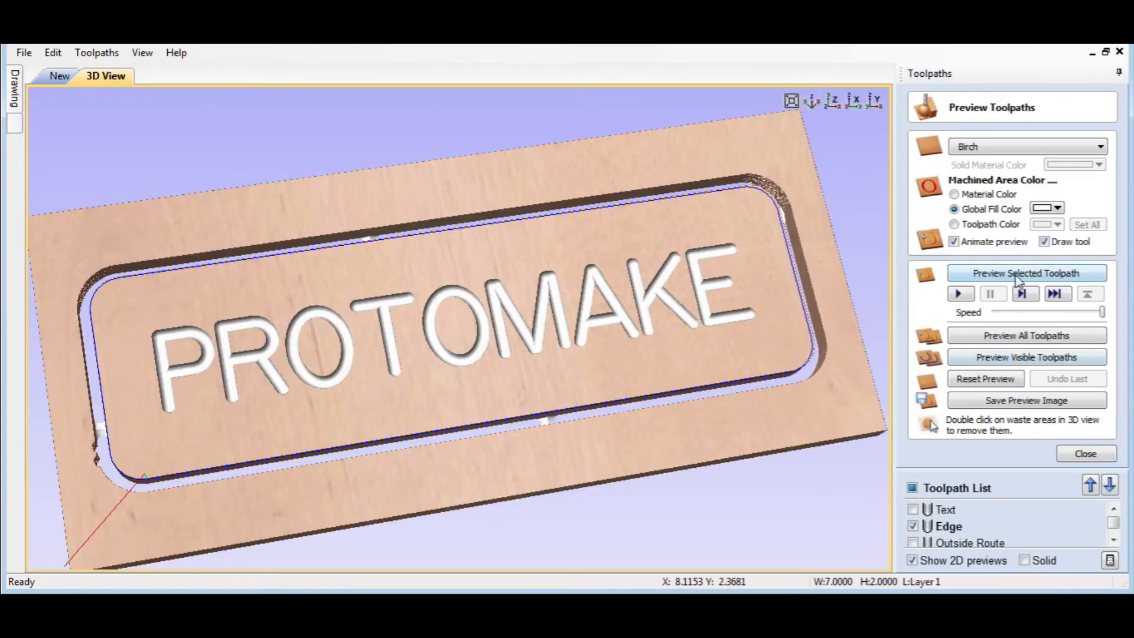
Preview the Edge toolpath and examine the sign's rounded-over border from several angles, closing the preview when done
left_click(1015, 277)
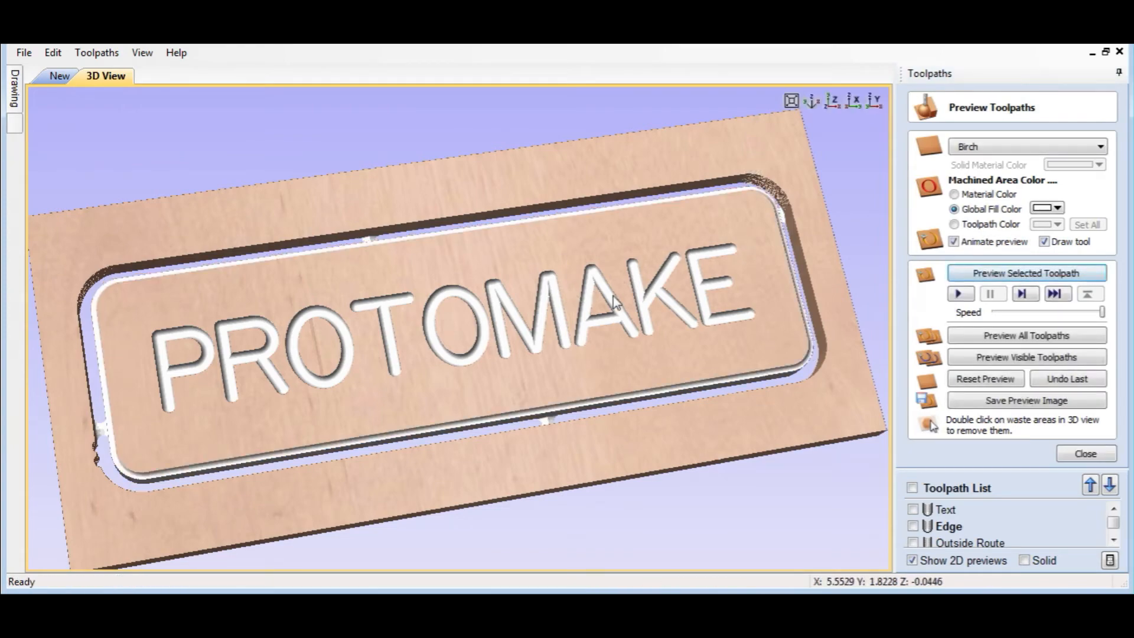
left_click_drag(690, 304, 725, 198)
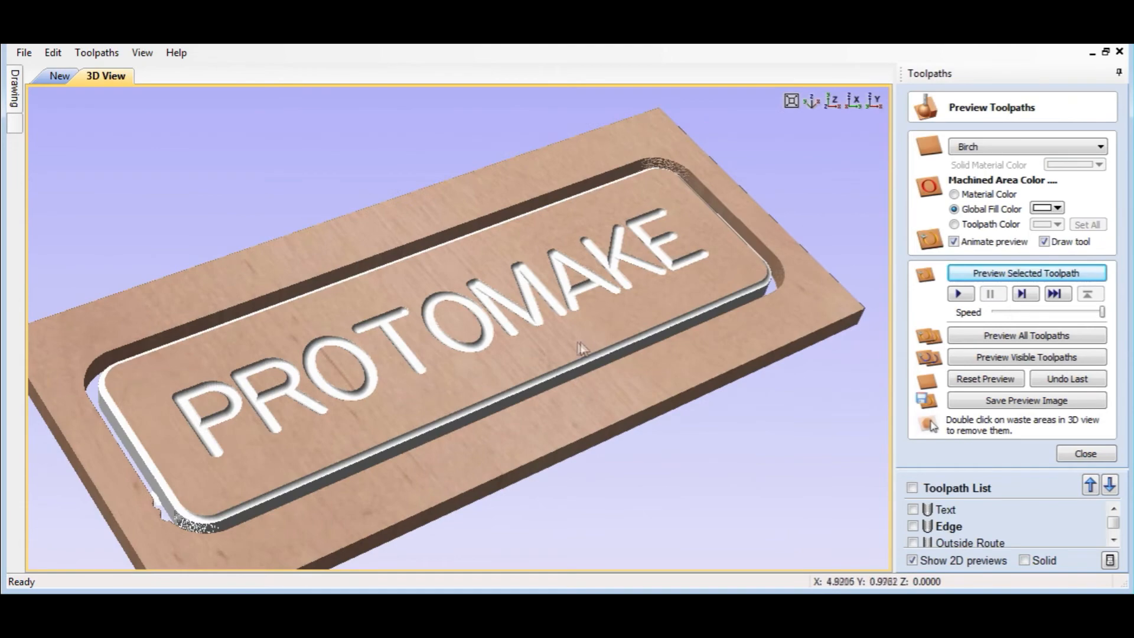
left_click_drag(529, 327, 600, 407)
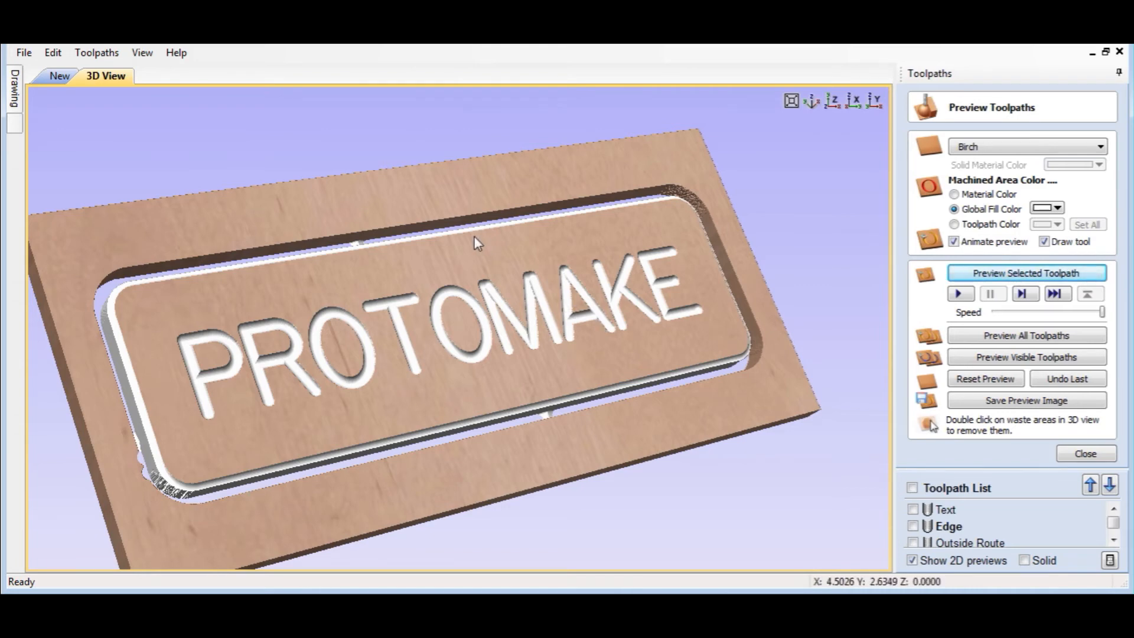
left_click_drag(473, 235, 399, 254)
left_click(1075, 453)
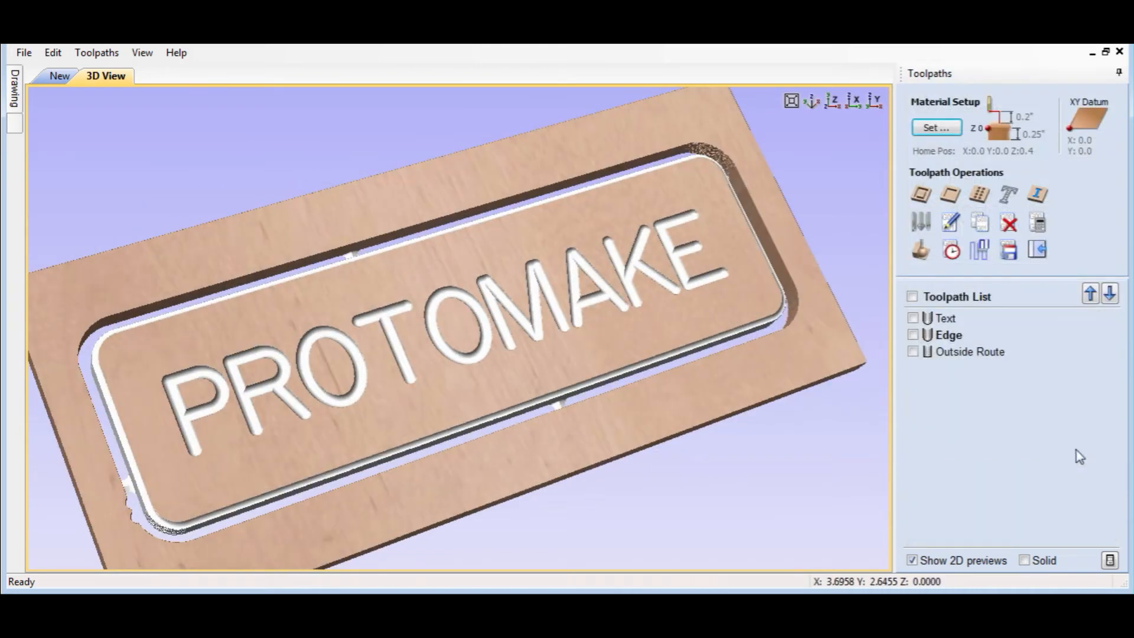
Change the Edge toolpath's cut depth to 0.03 inches and recalculate it
left_click(951, 336)
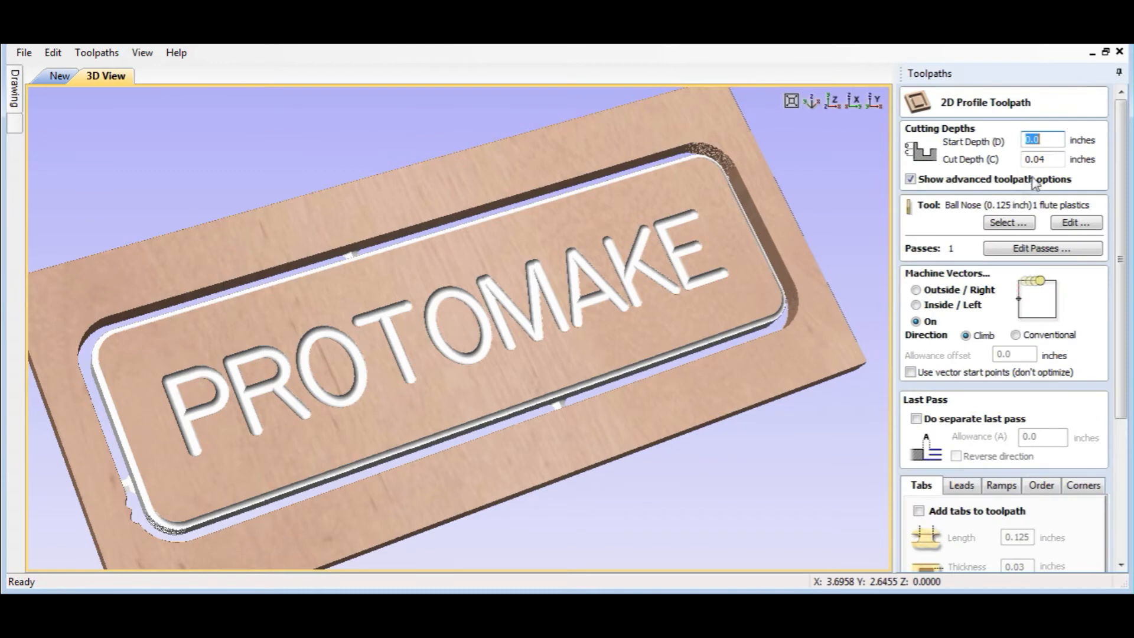
type("3")
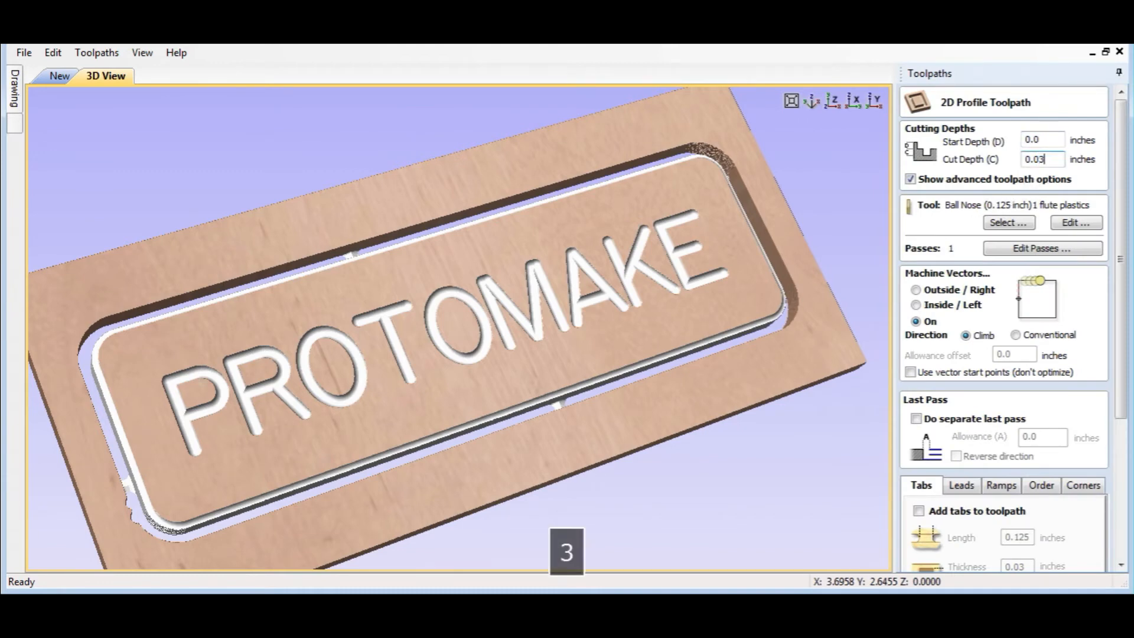
scroll(1128, 308, "down", 10)
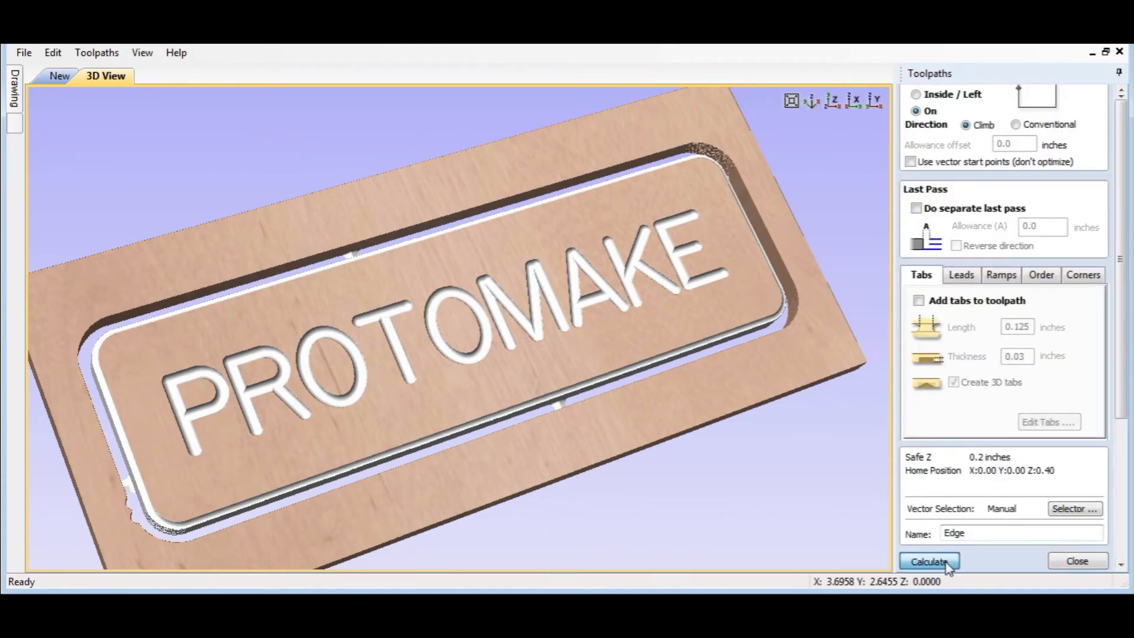
left_click(933, 560)
Reset the material preview, simulate all toolpaths with the recalculated edge cut, and close the preview
left_click(972, 380)
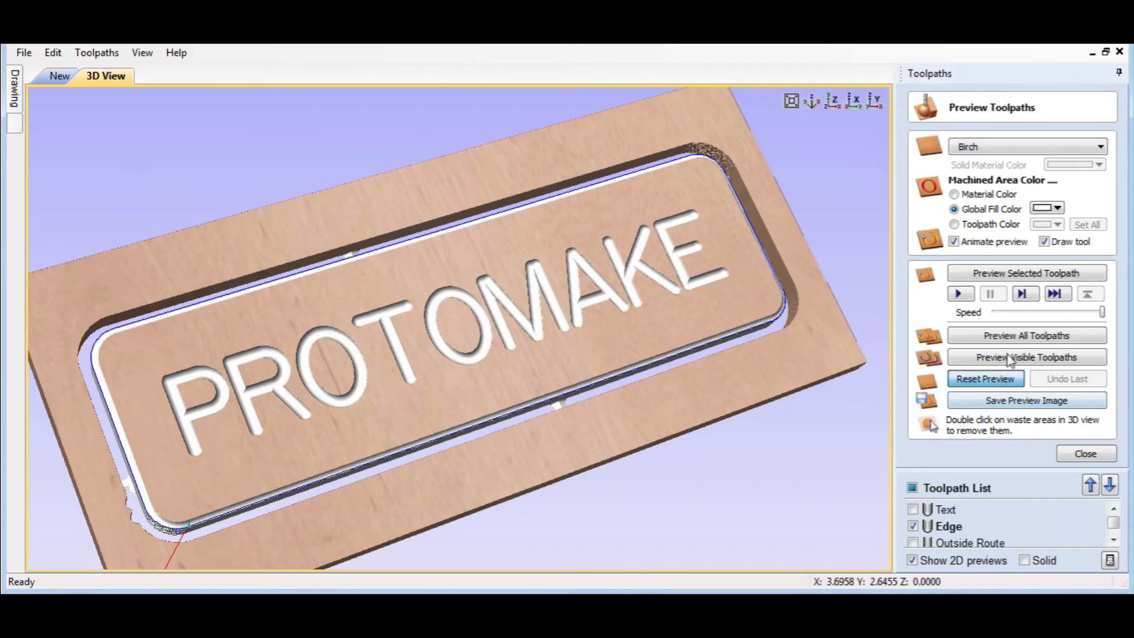
left_click(1017, 338)
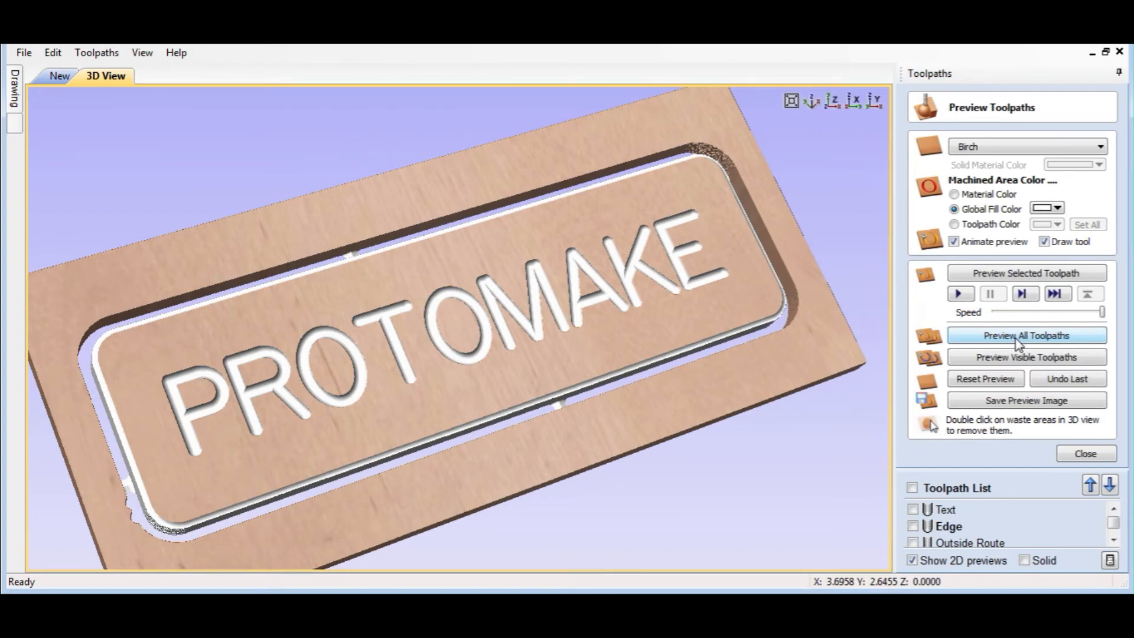
left_click(1103, 455)
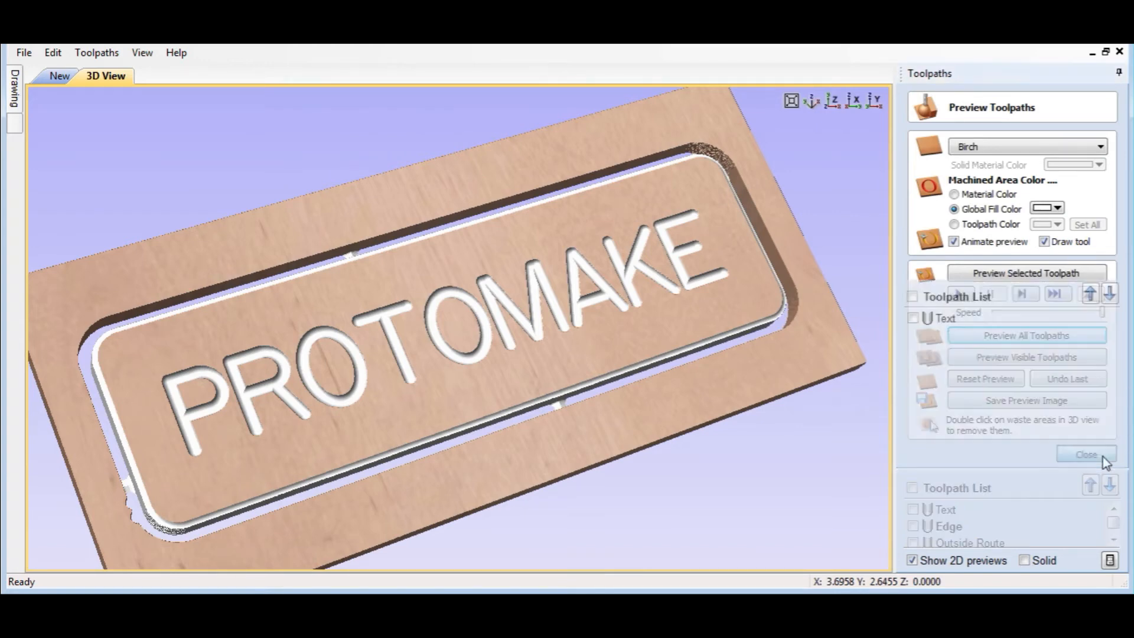
Save the job as a VCarve file named ProtoMake Wood Sign in the 7-31-17 folder
left_click(23, 52)
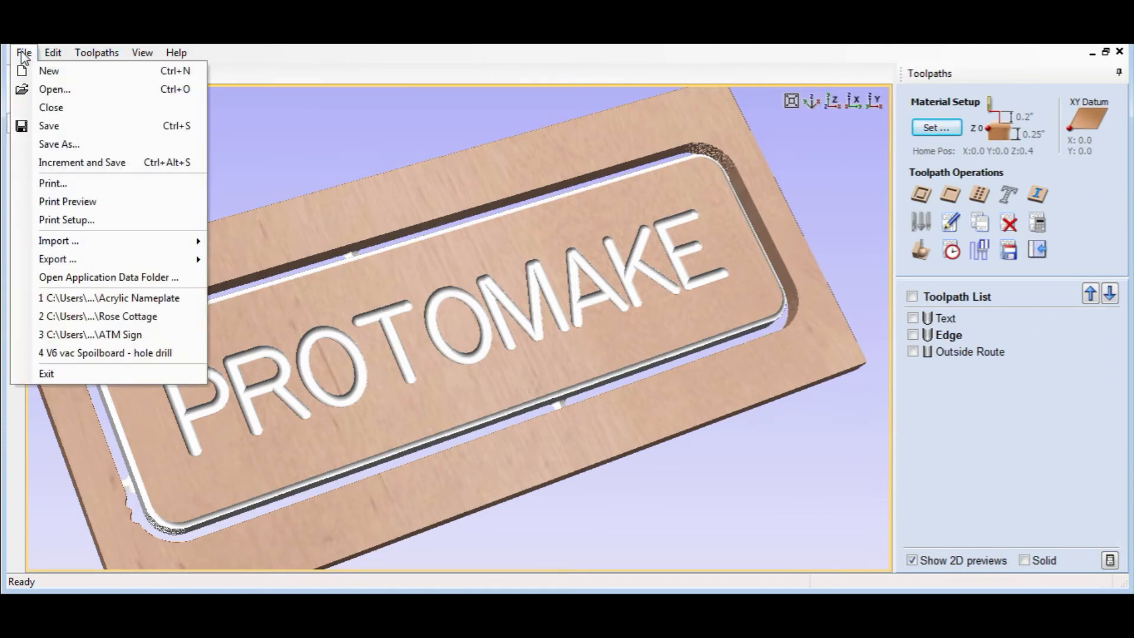
left_click(74, 130)
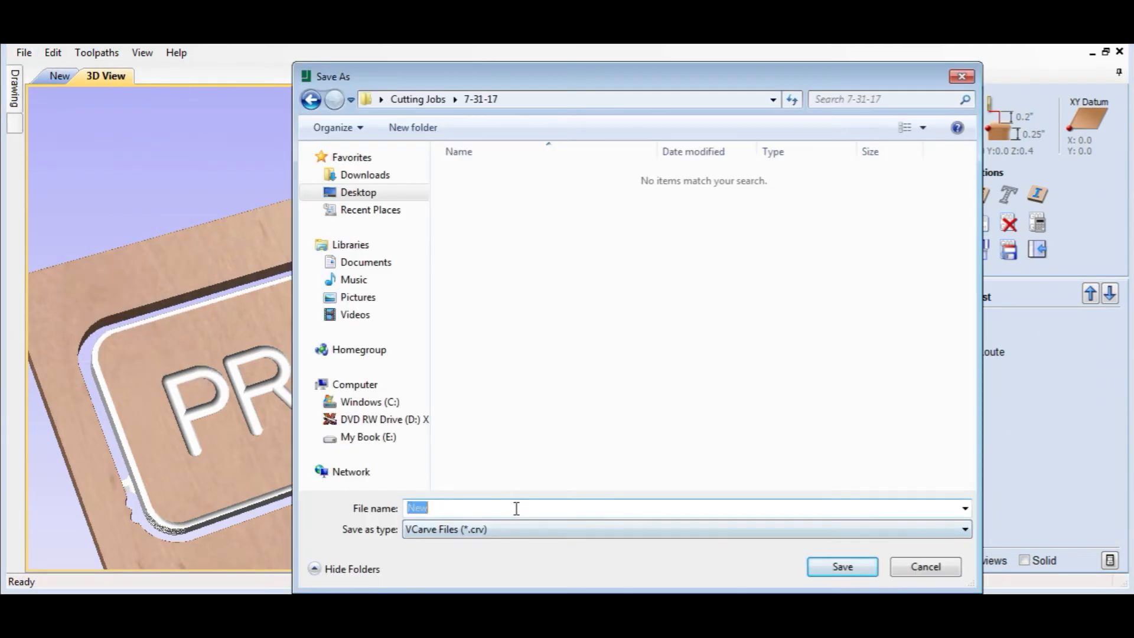
type("ProtoM")
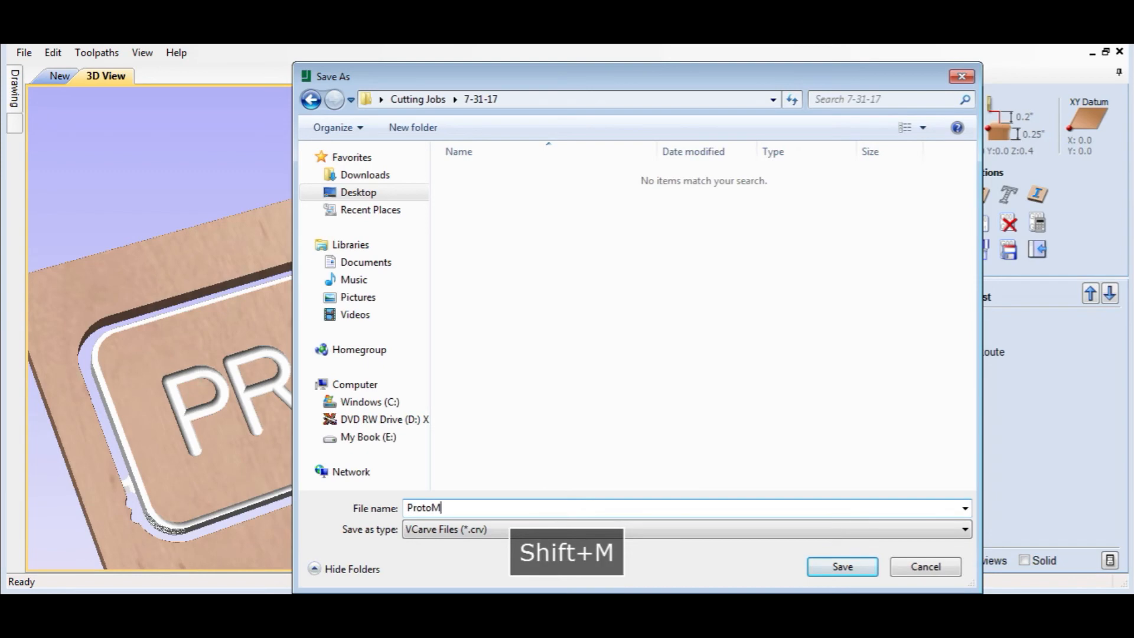
type("ake Wood Si")
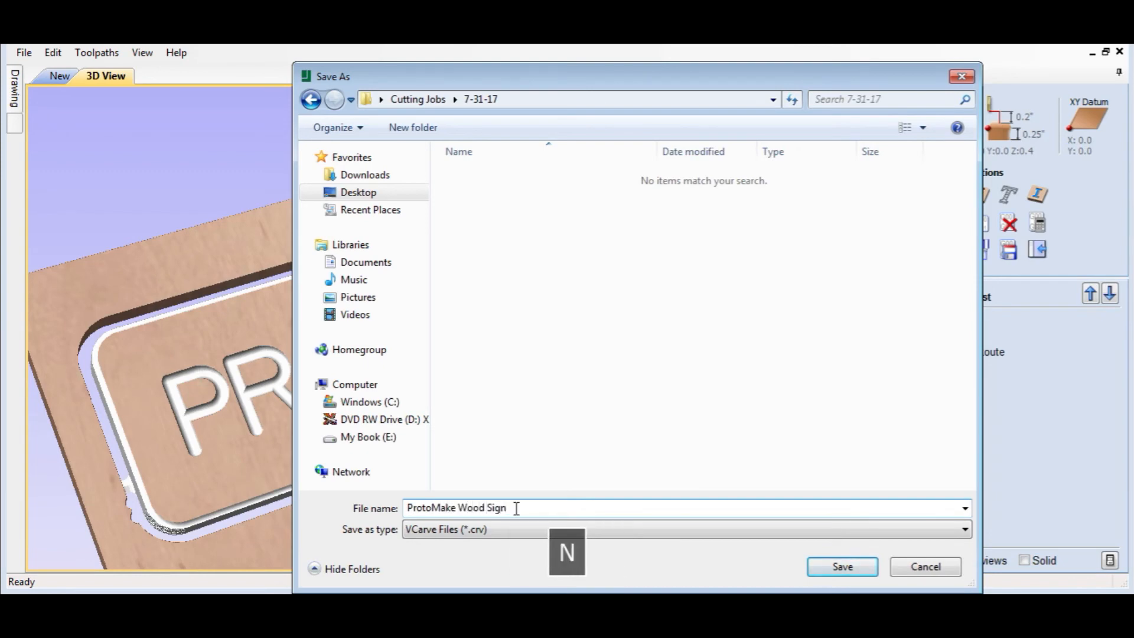
type("gn")
key("Return")
Export only the Text and Edge toolpaths to one Mach2/3 Arcs (inch) file named Text and Edge - Op 1
left_click(1009, 251)
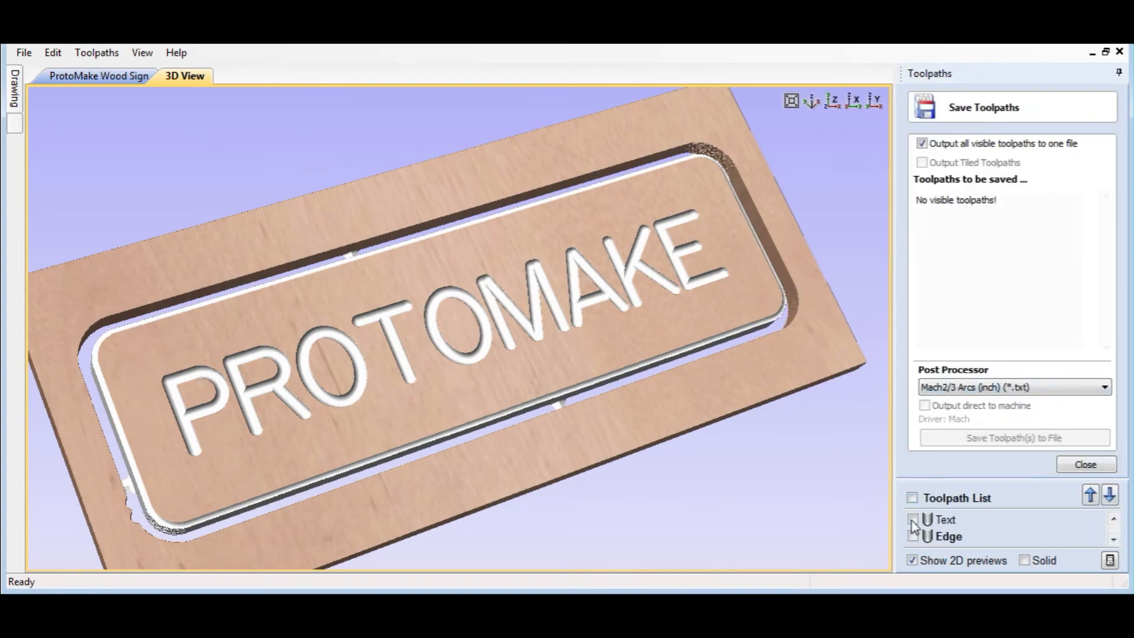
left_click(911, 520)
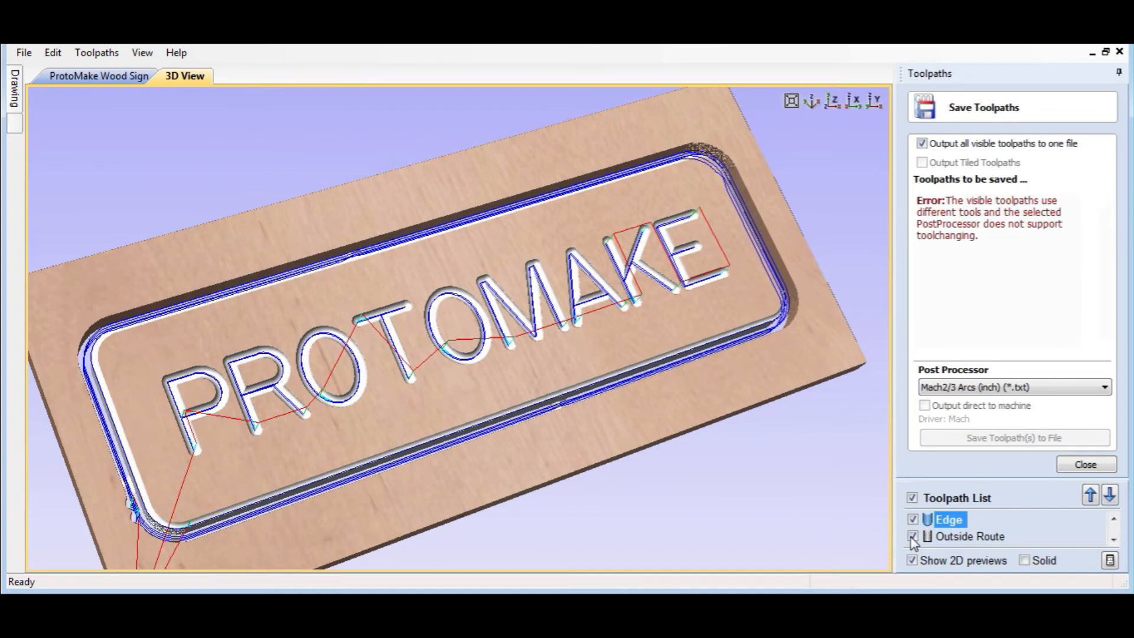
left_click(913, 536)
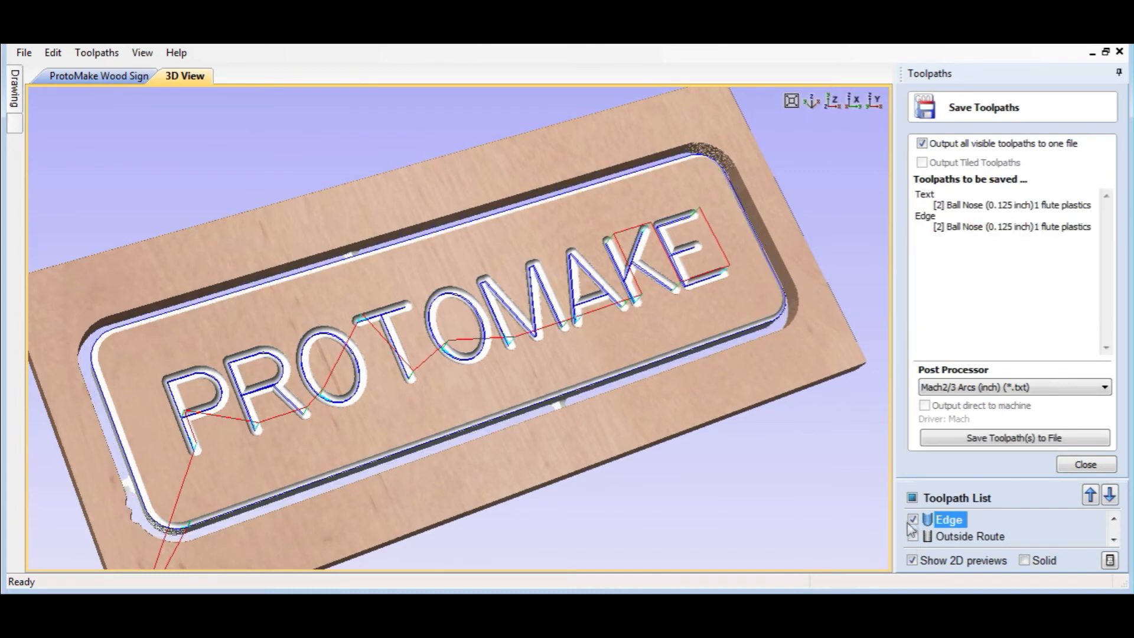
left_click(1006, 441)
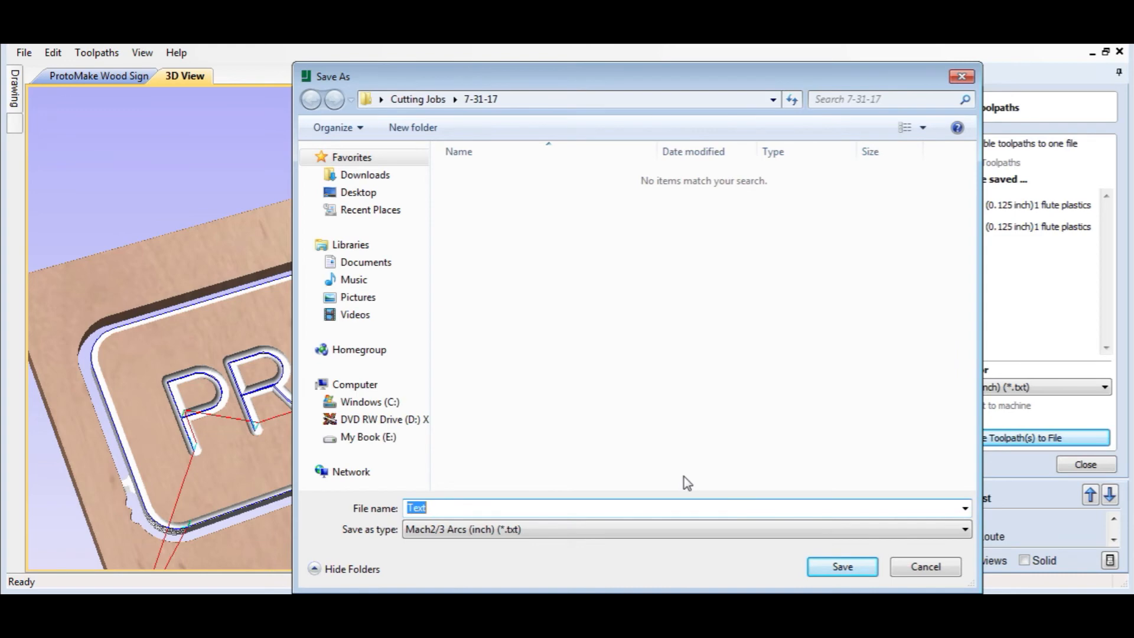
type("and E")
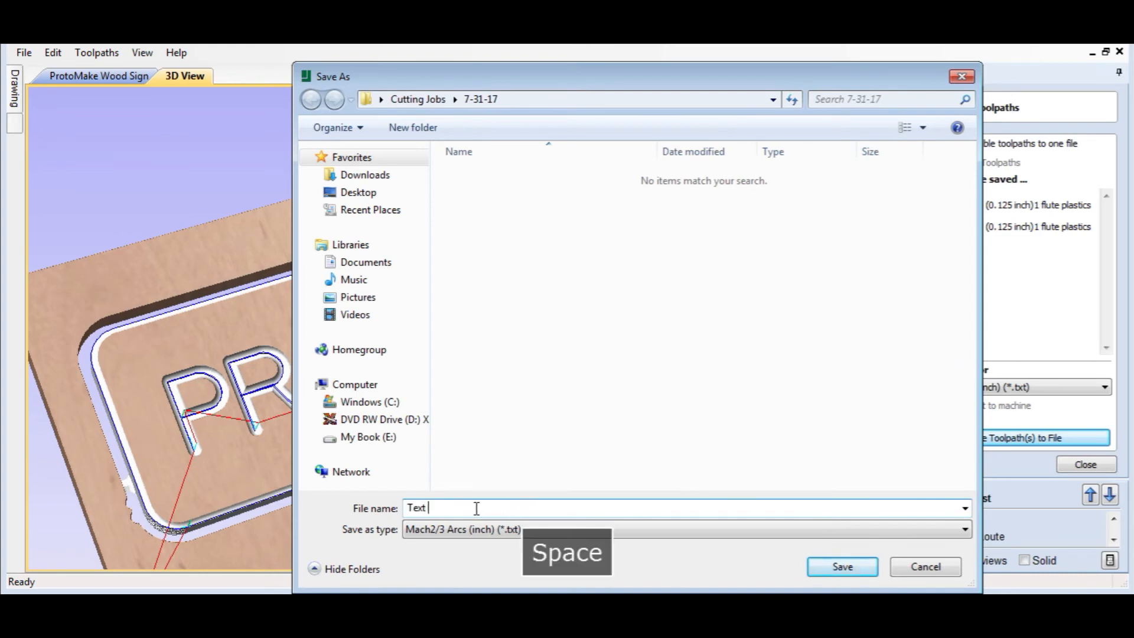
type("dge")
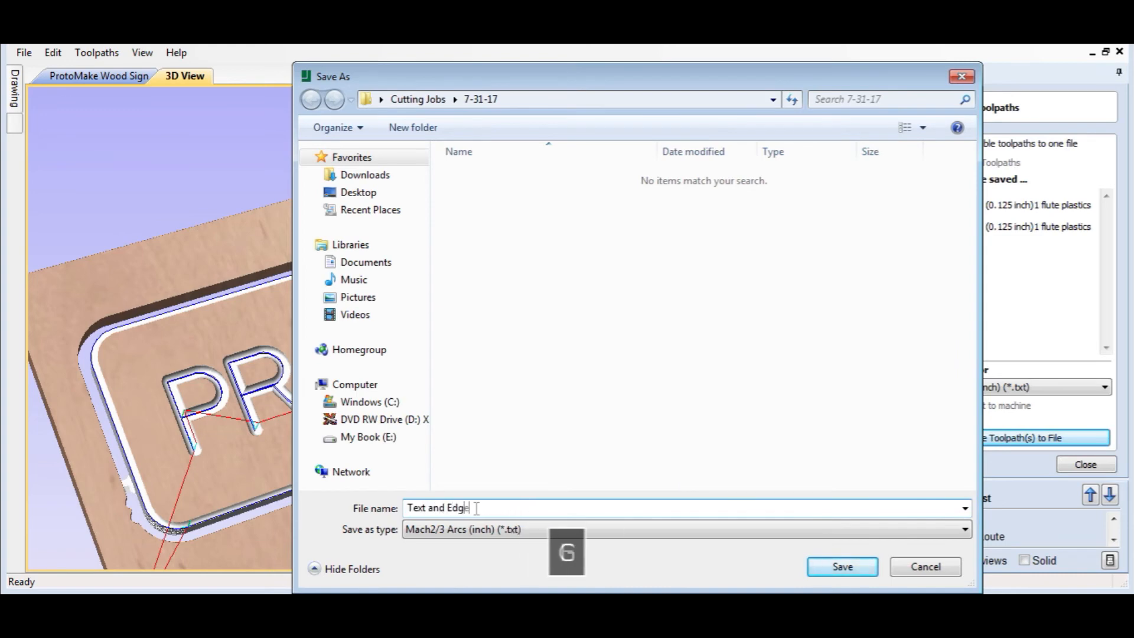
type(" -Op 1")
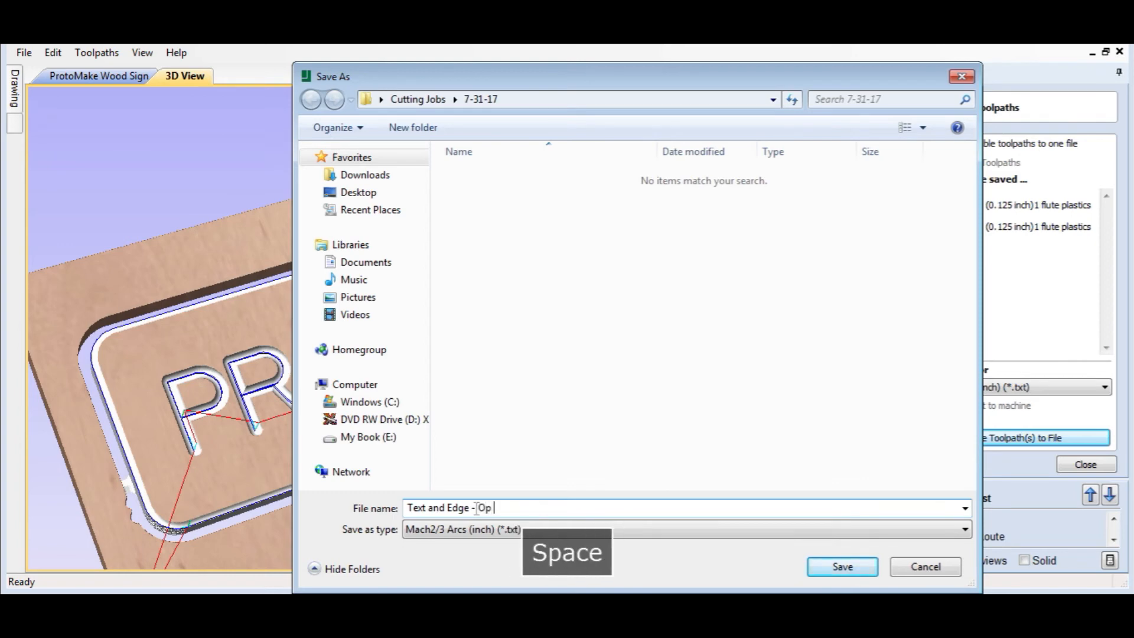
key("Return")
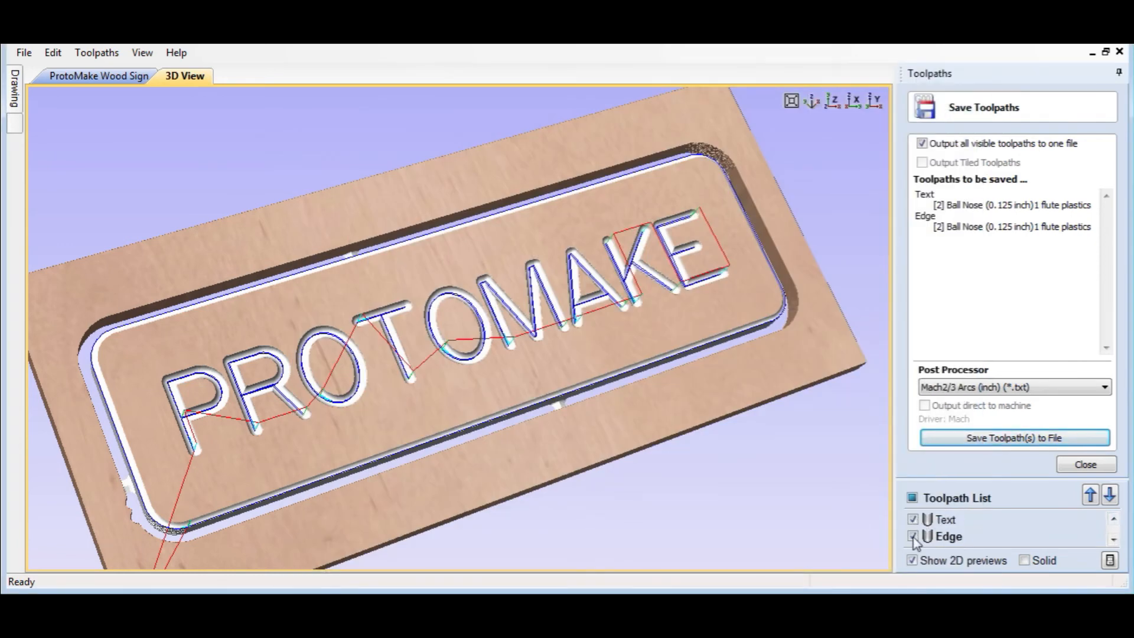
Export only the Outside Route toolpath to a separate Mach2/3 Arcs (inch) file named Outside Route - Op 2
left_click(913, 536)
left_click(1113, 539)
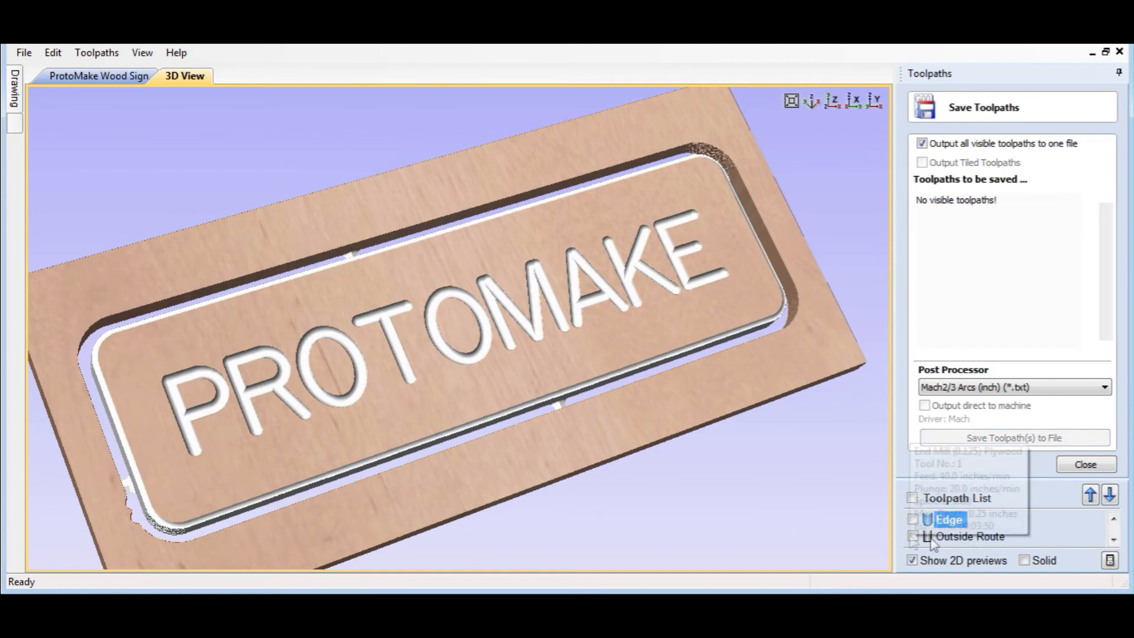
left_click(913, 536)
left_click(1005, 439)
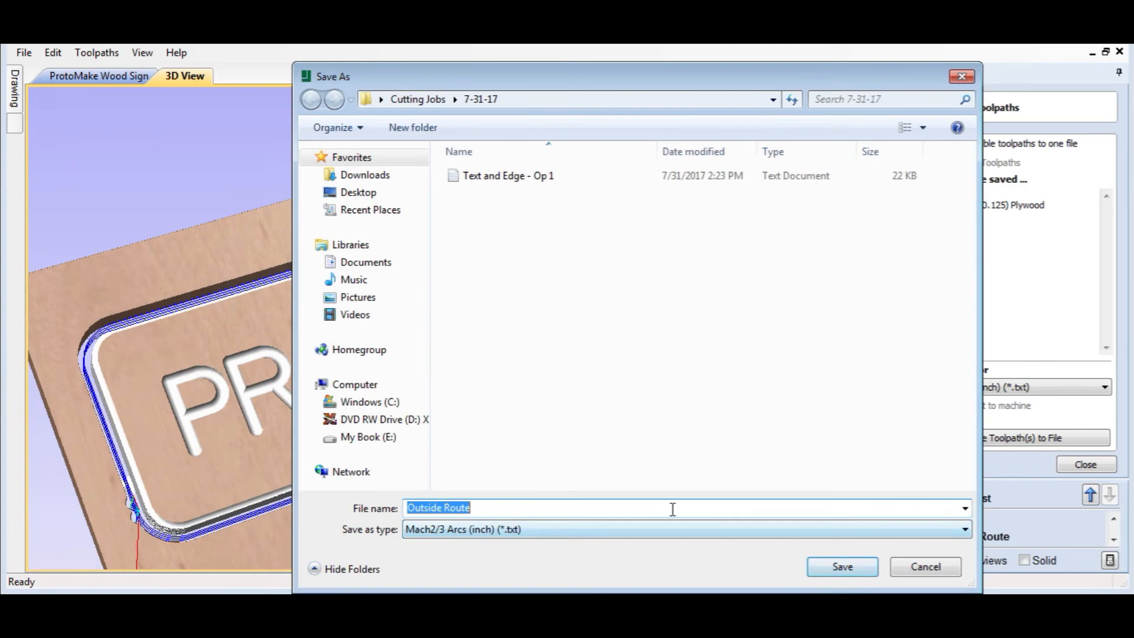
type("- Op 2")
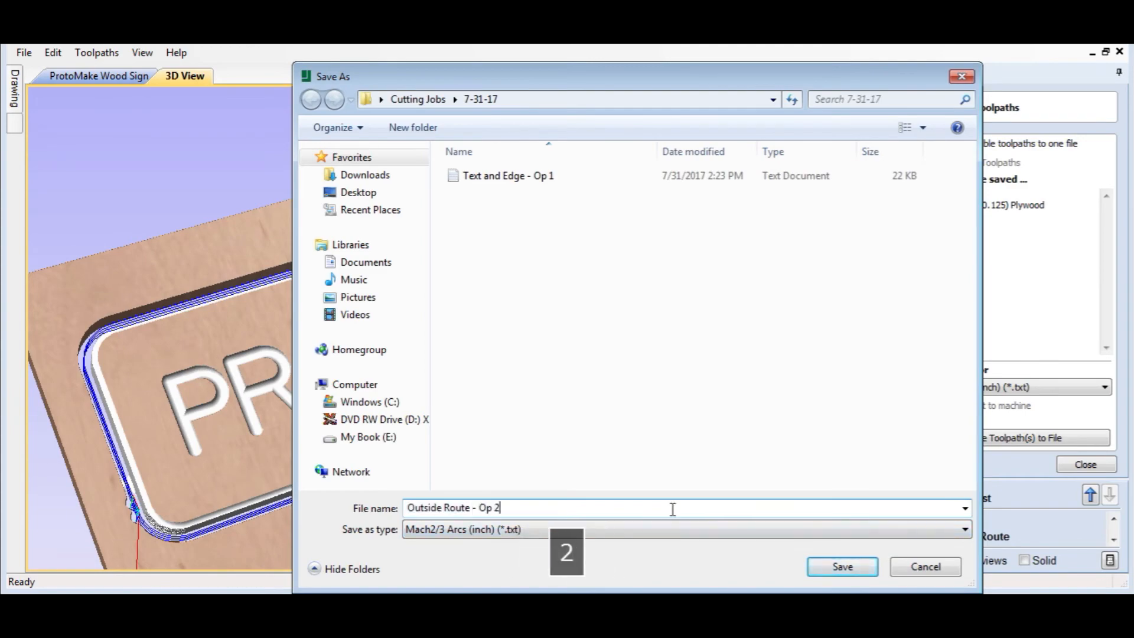
key("Return")
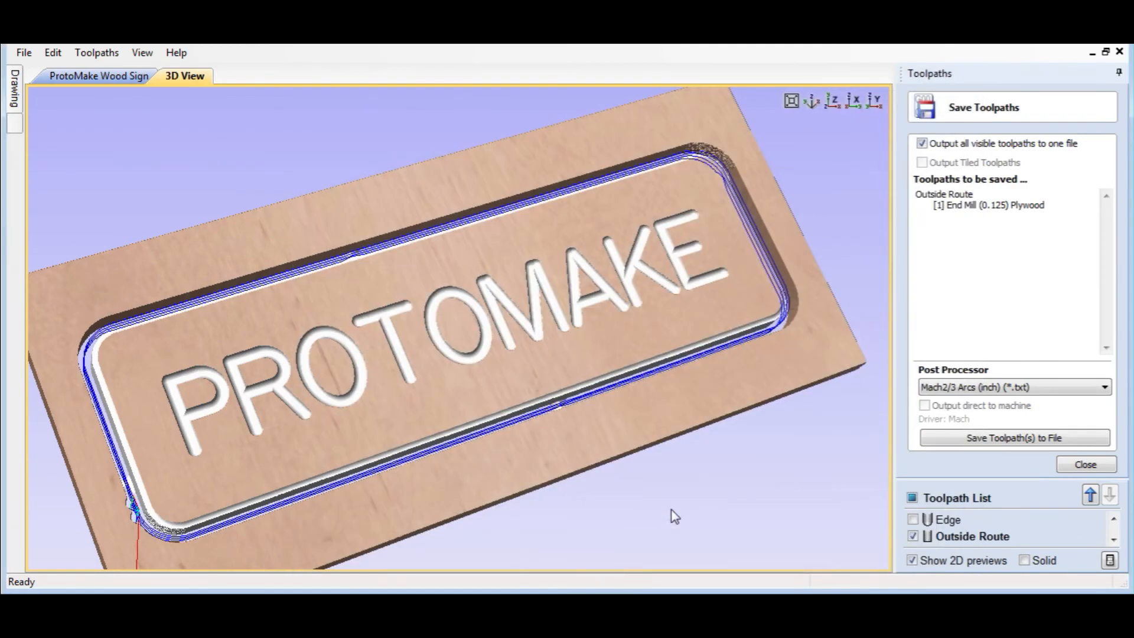